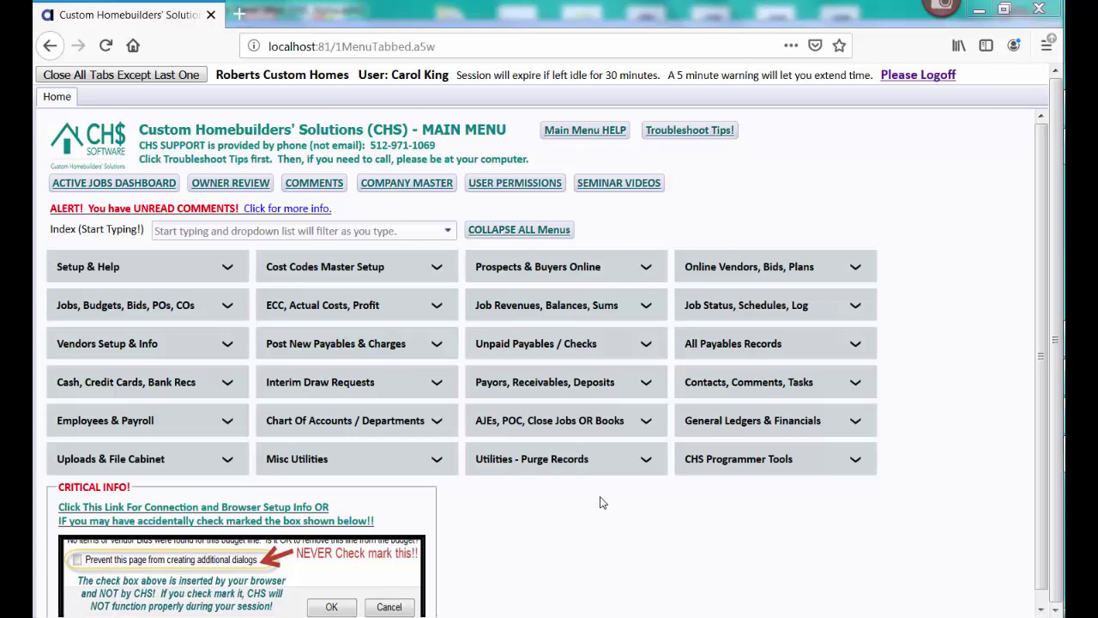
Expand the Payors, Receivables, Deposits section of the CHS main menu
click(572, 384)
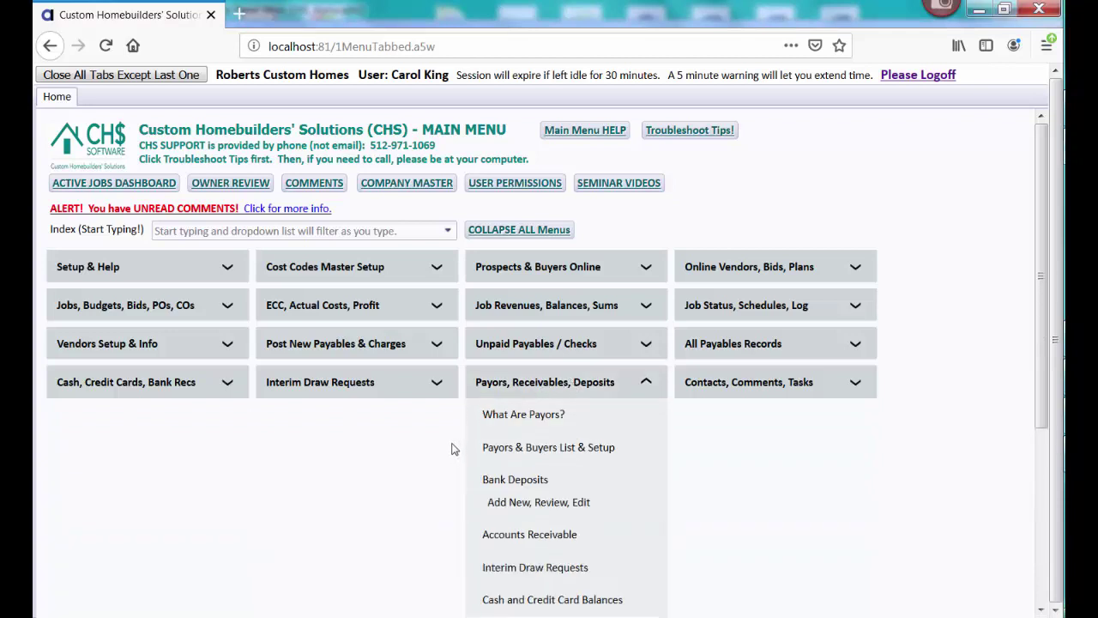
Open Payors & Buyers List & Setup and let all 13 payor records load
click(511, 448)
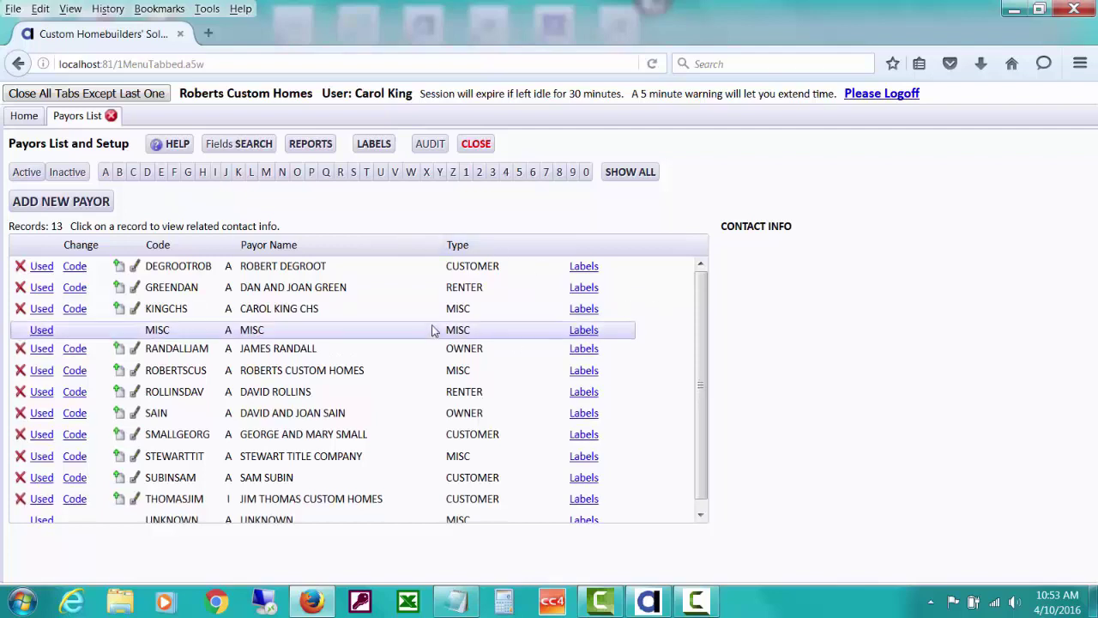
Check contact info for several payors, then start an e-mail to the VISTAV3811 home buyers
click(312, 351)
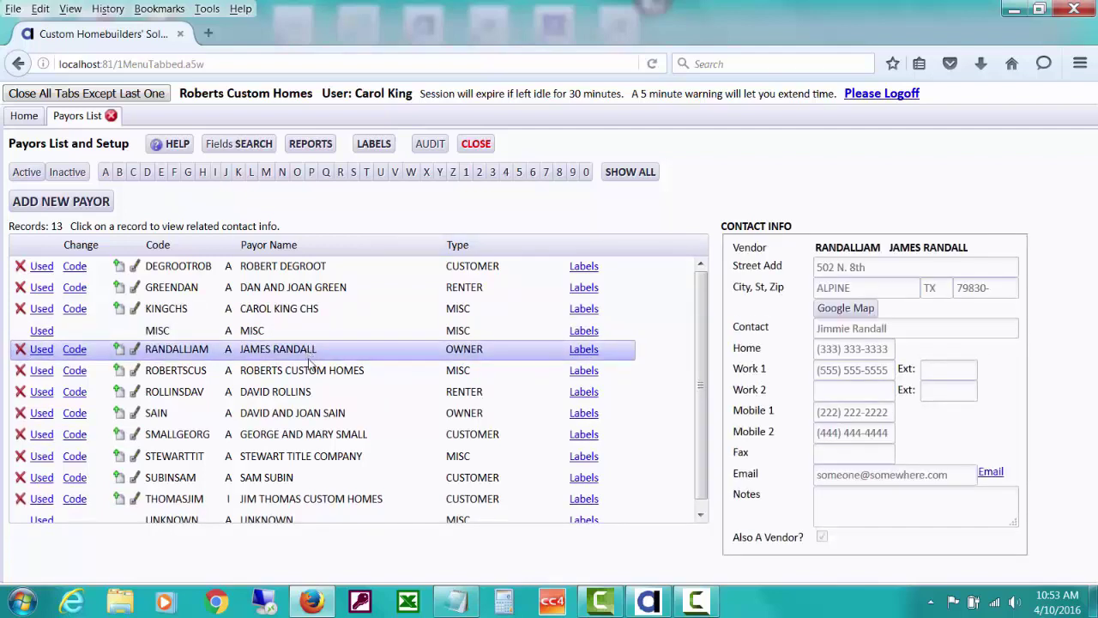
click(316, 371)
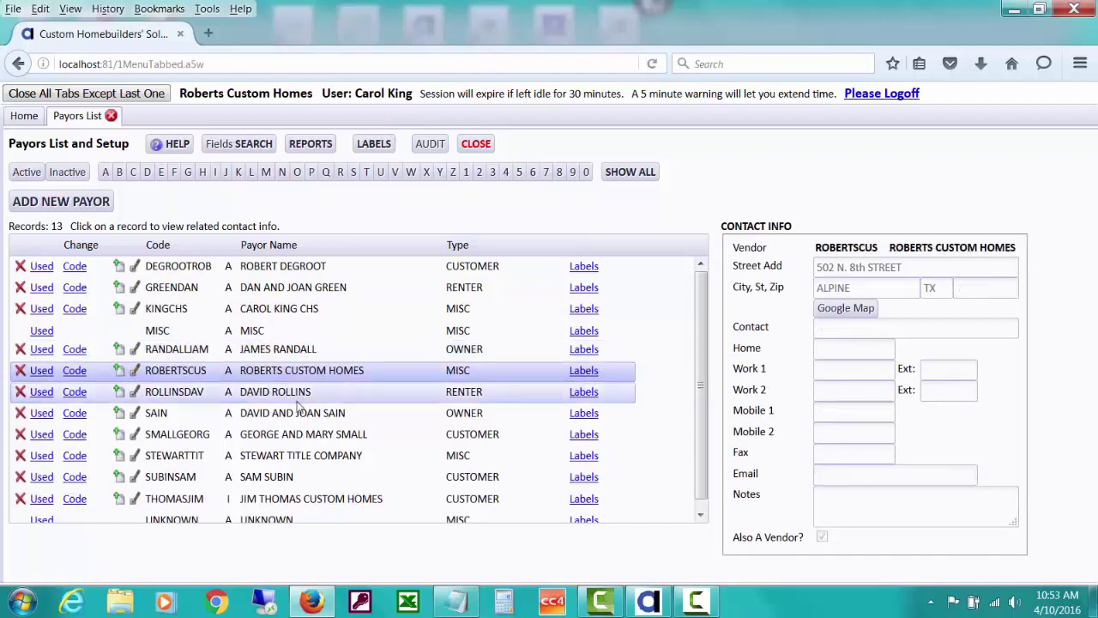
click(309, 436)
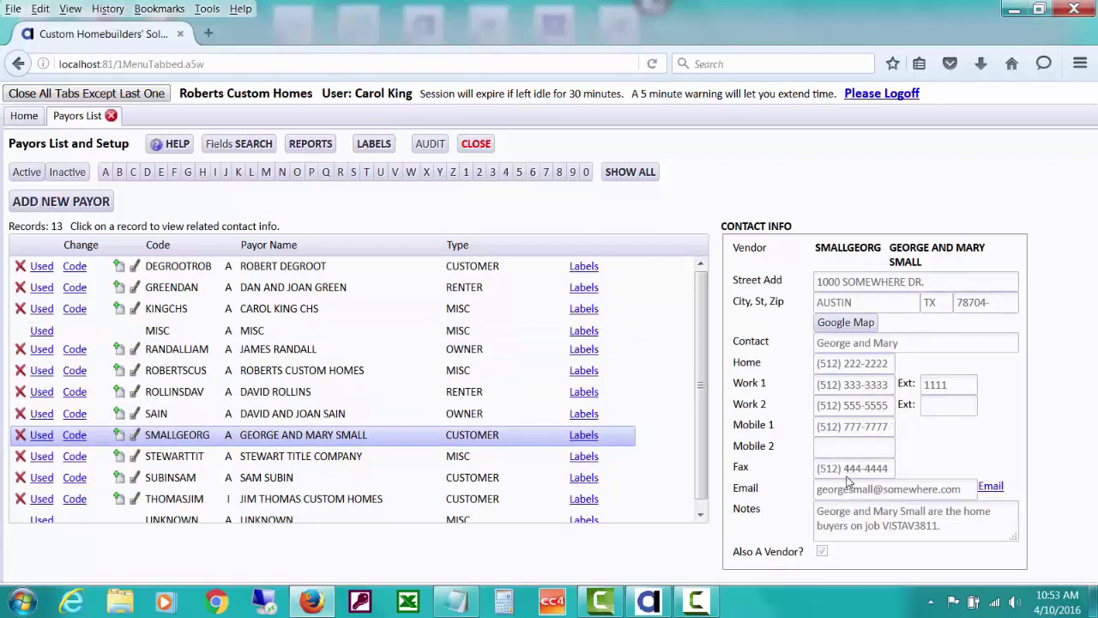
click(991, 488)
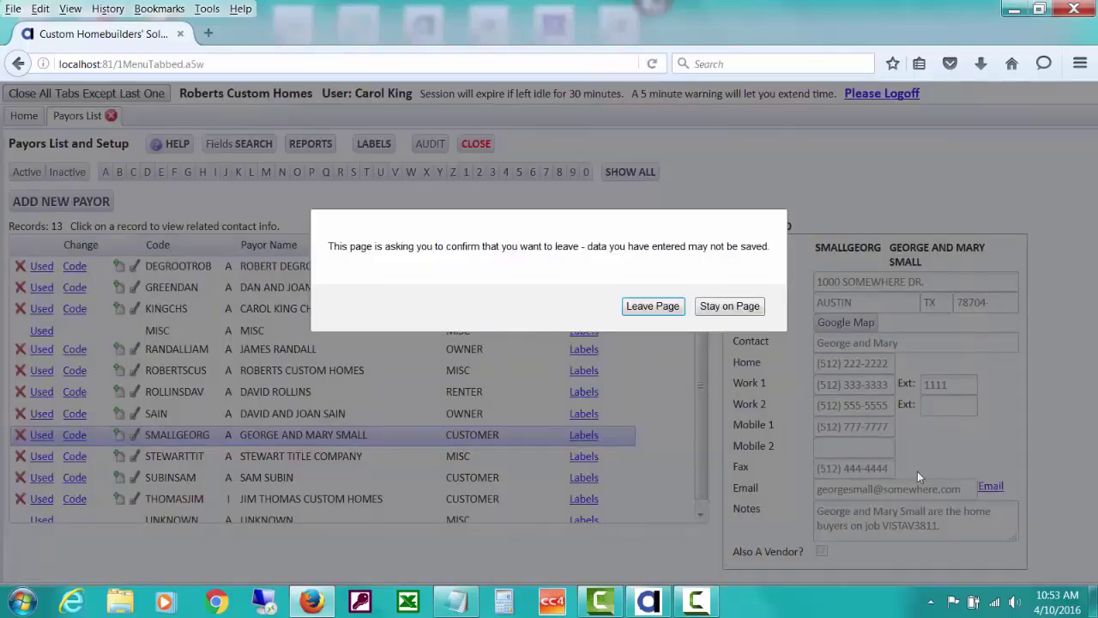
Allow leaving the page, dismiss the Office Assistant warning, and close the e-mail without saving
click(665, 309)
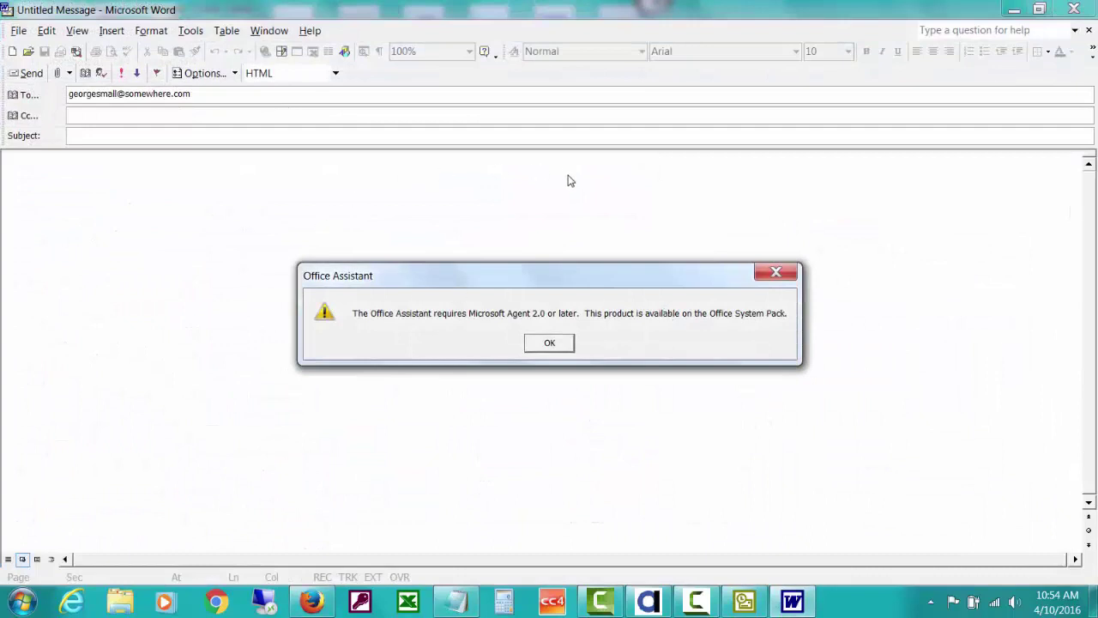
click(777, 272)
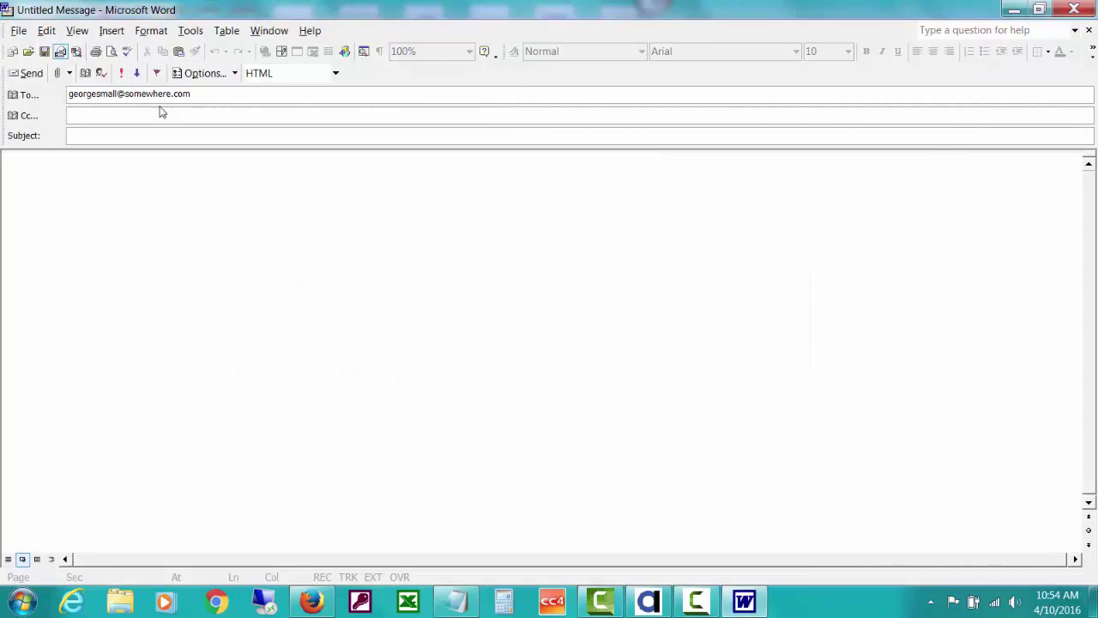
click(1086, 9)
click(561, 346)
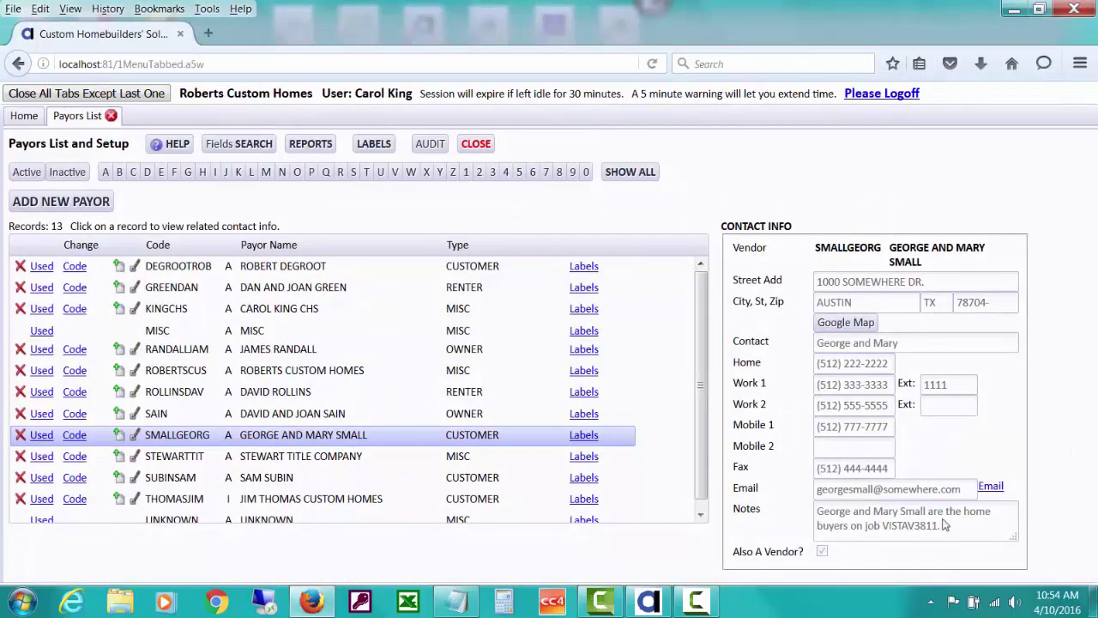
mouse_move(1013, 537)
mouse_down()
mouse_move(1023, 555)
mouse_move(1062, 568)
mouse_move(1026, 559)
mouse_move(1014, 539)
mouse_up()
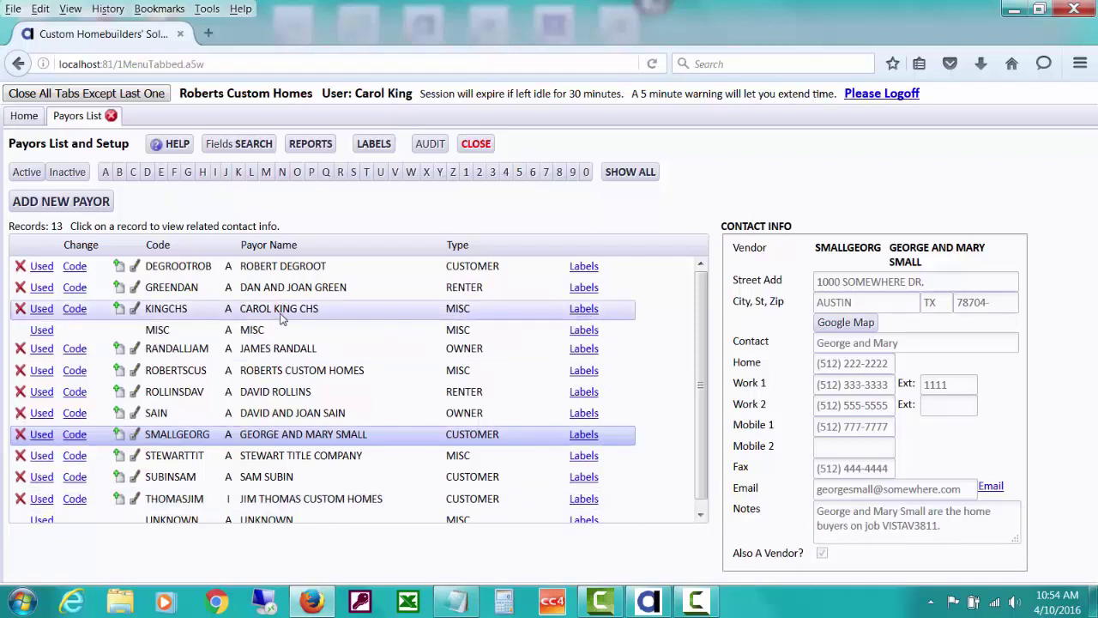
click(363, 295)
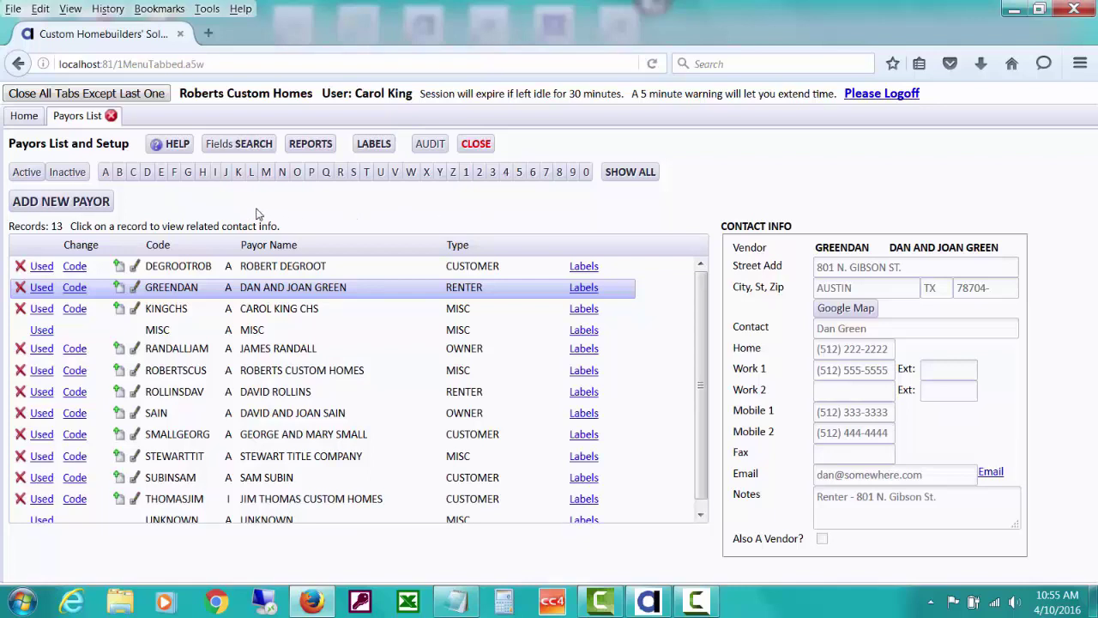
Switch between the Active and Inactive filters, ending with the 12 active payors listed
click(27, 172)
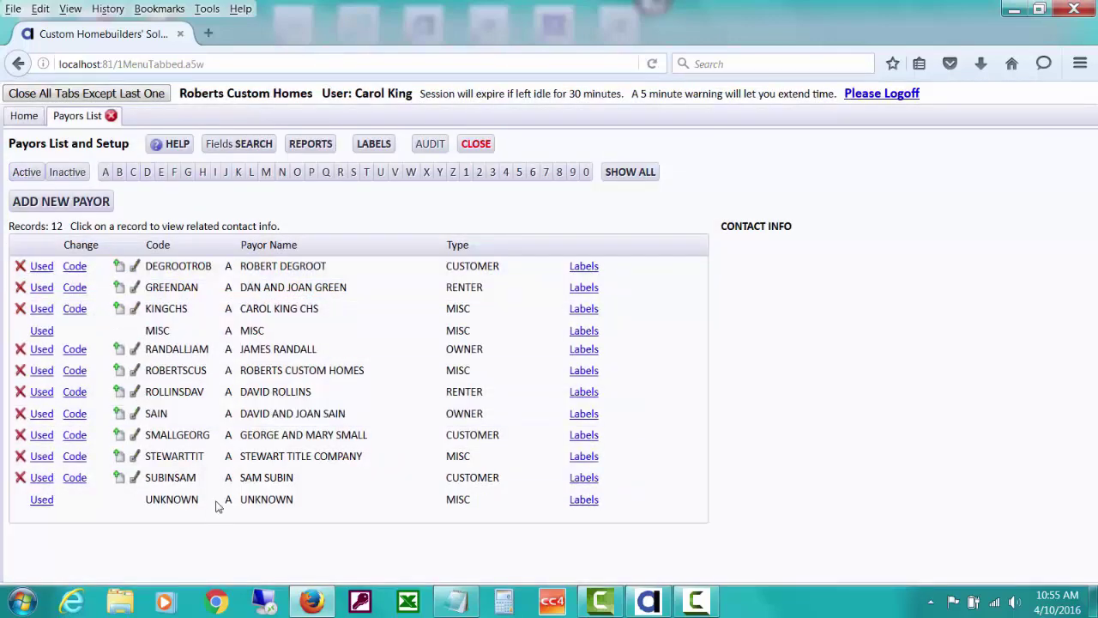
click(77, 172)
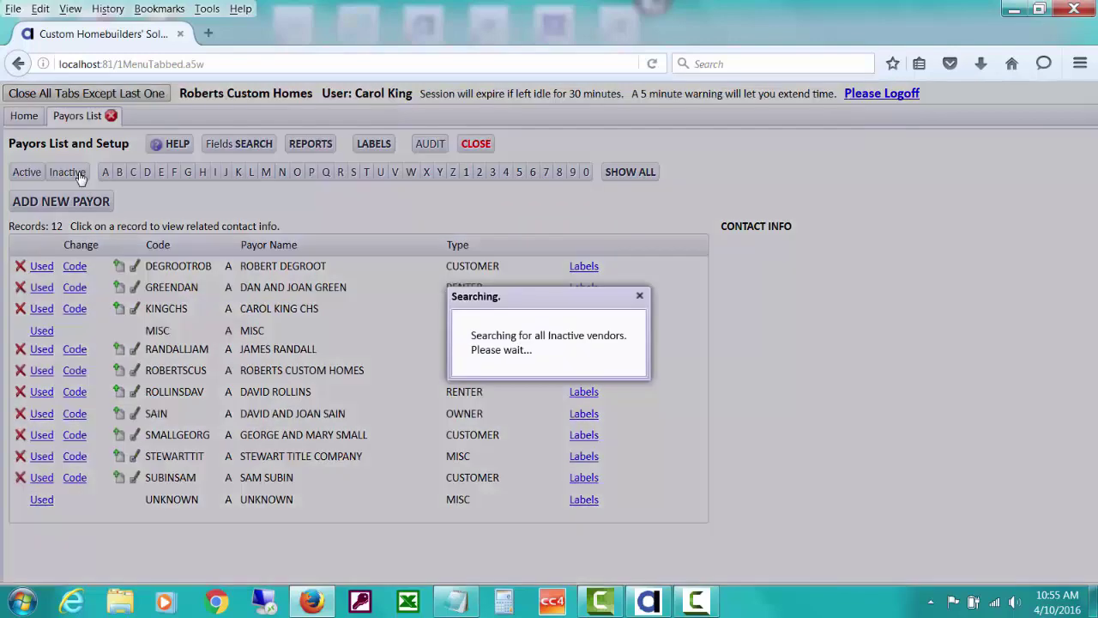
click(26, 173)
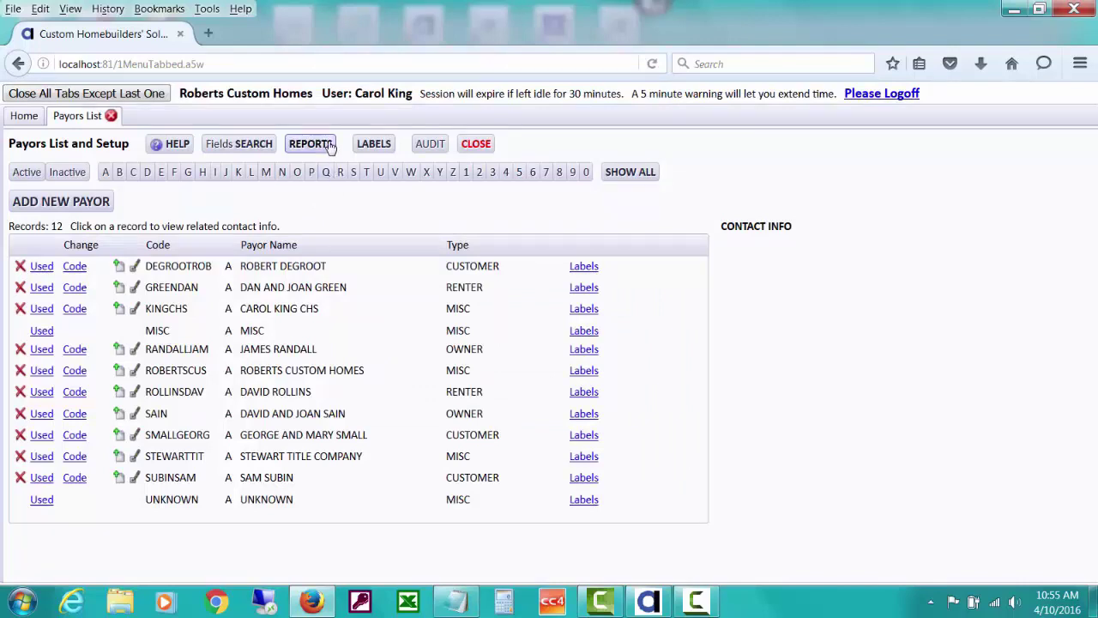
click(330, 145)
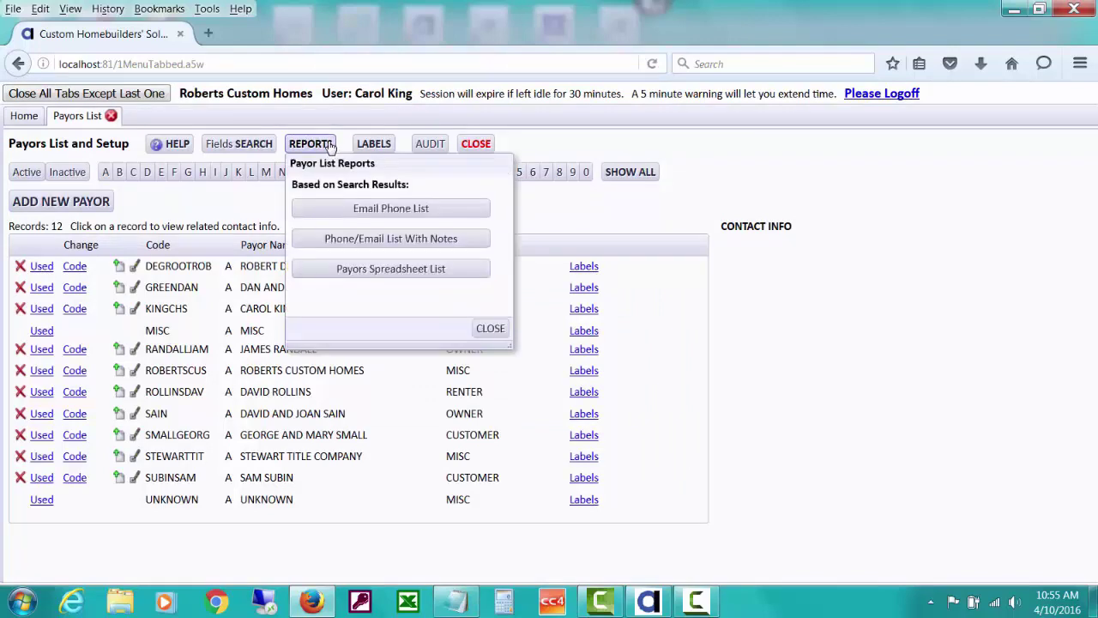
click(369, 209)
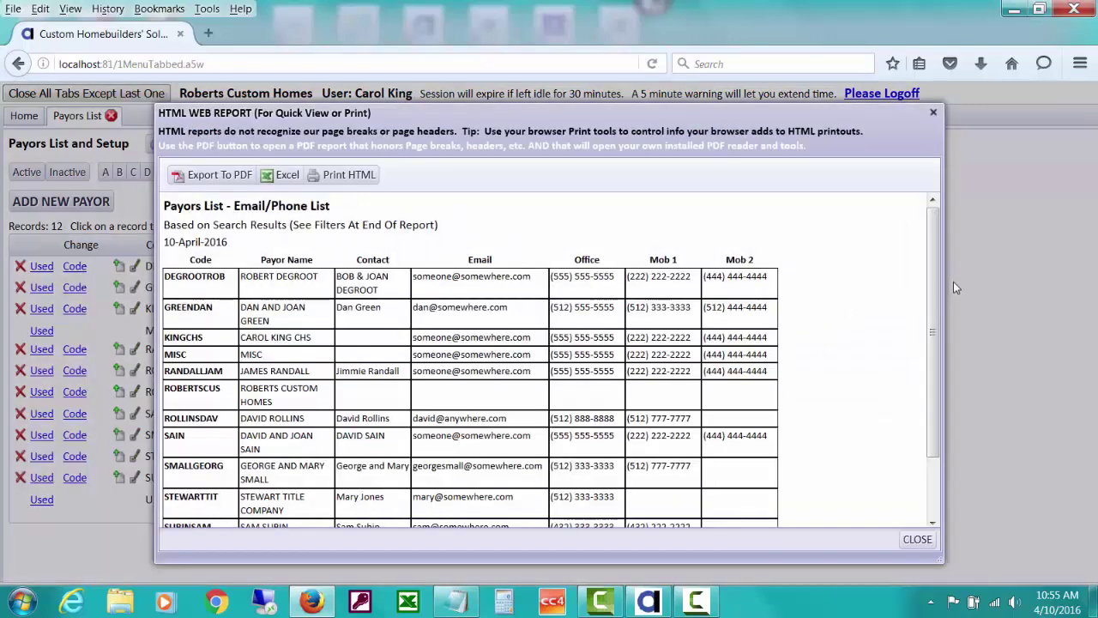
drag(936, 248, 930, 404)
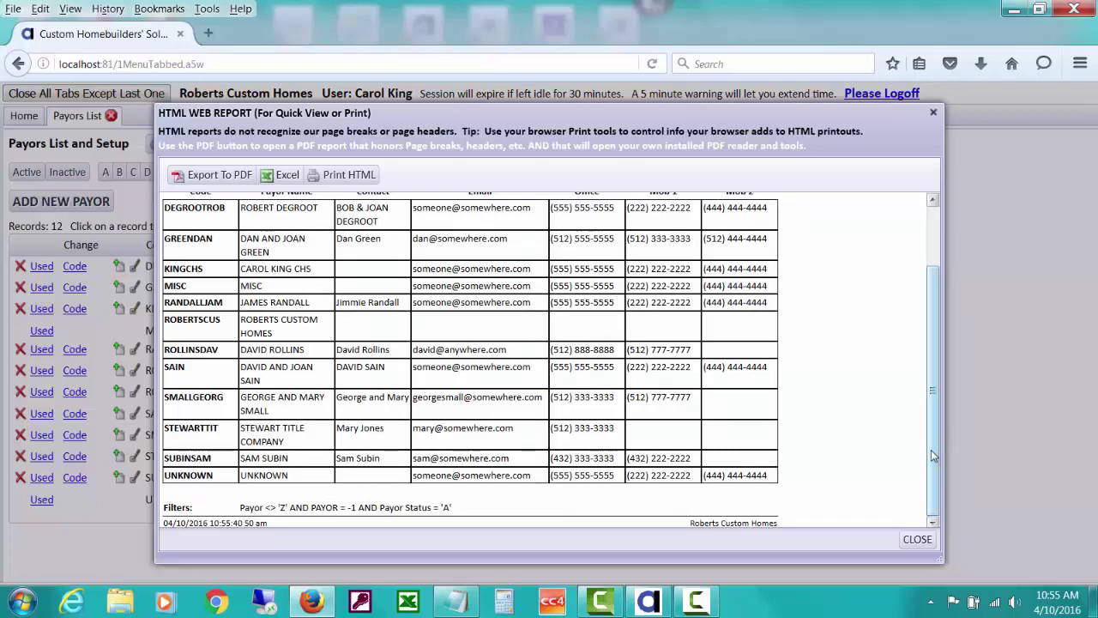
drag(935, 448, 935, 330)
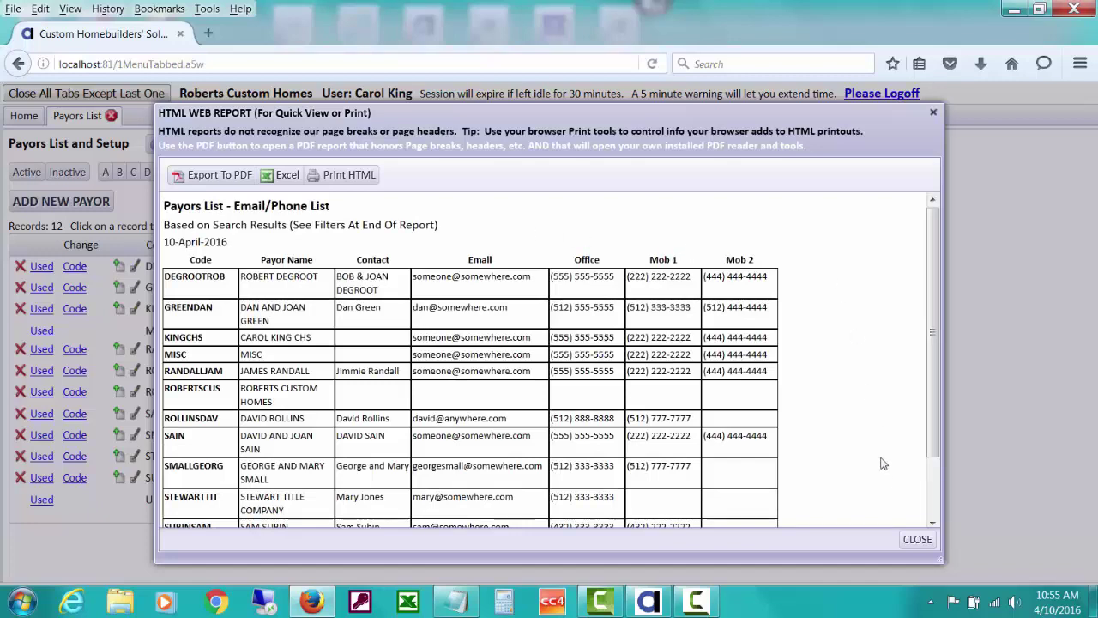
click(917, 540)
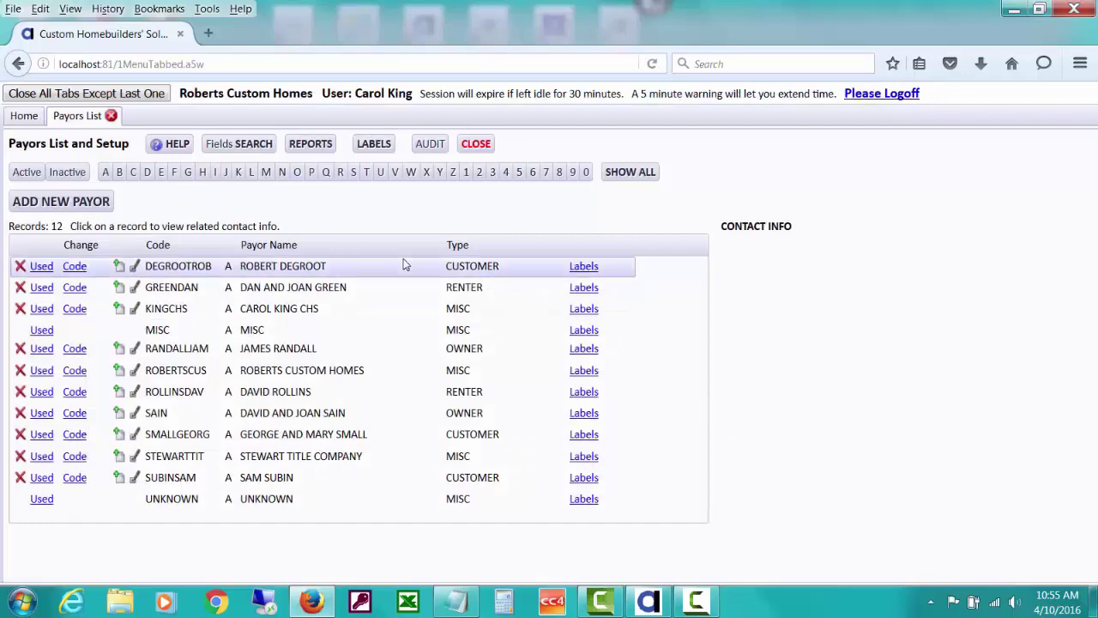
Generate the Phone/Email List With Notes report, scroll through it, and close it
click(325, 151)
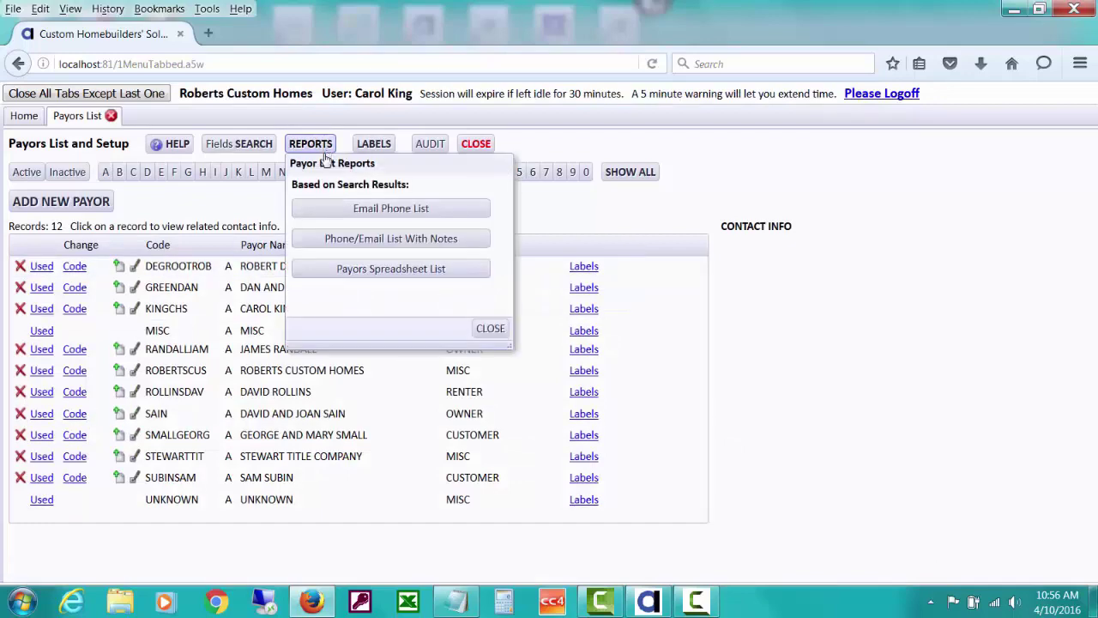
click(335, 242)
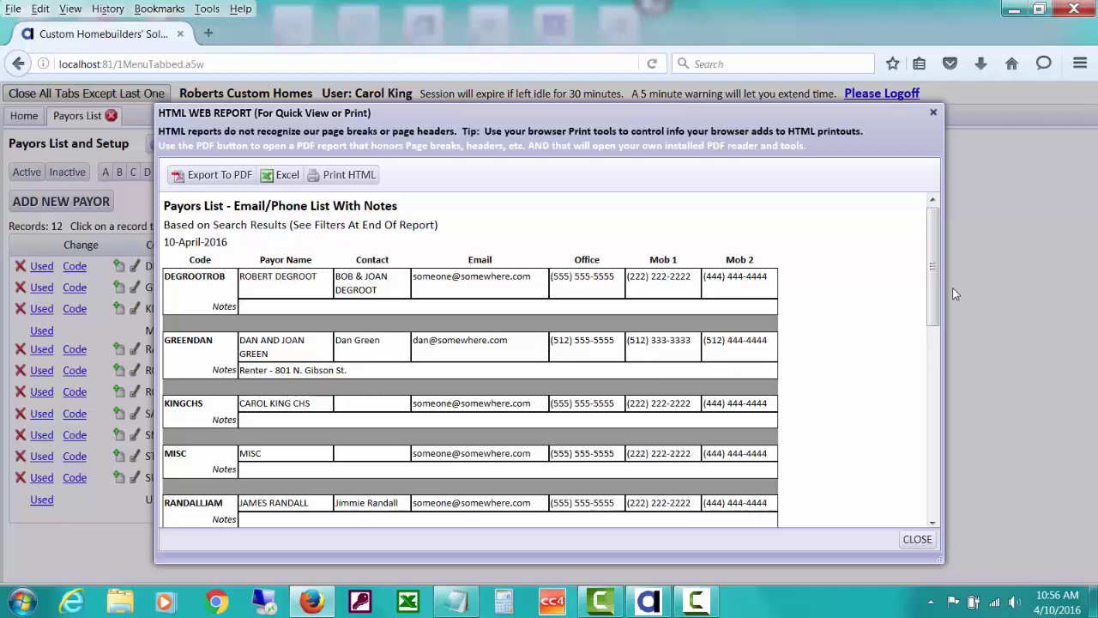
drag(939, 276, 942, 400)
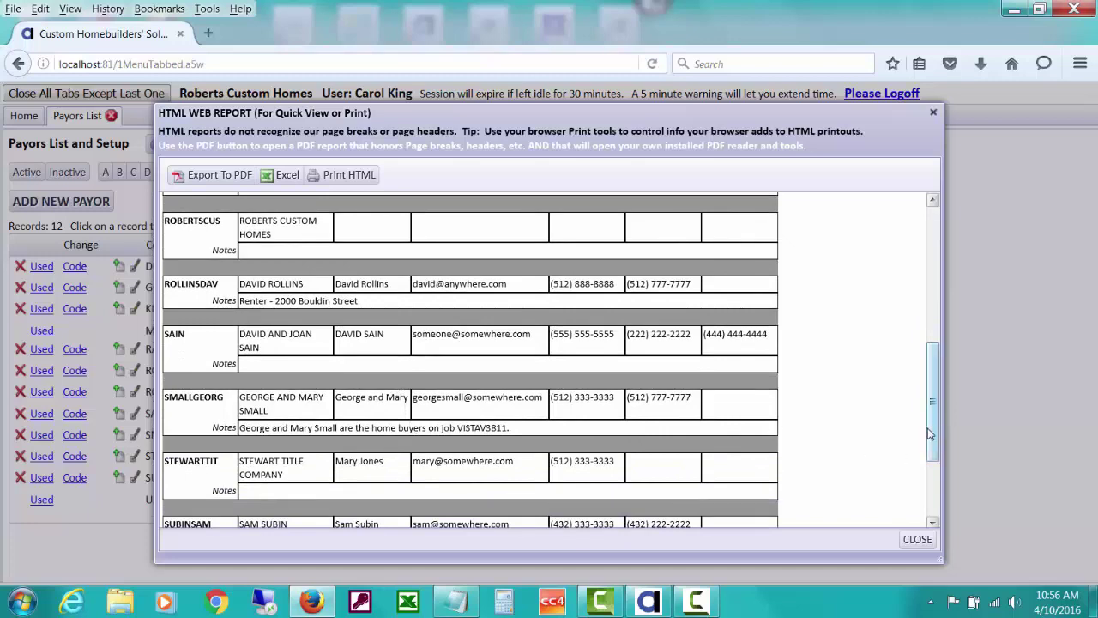
drag(933, 433, 933, 493)
scroll(933, 496, up, 12)
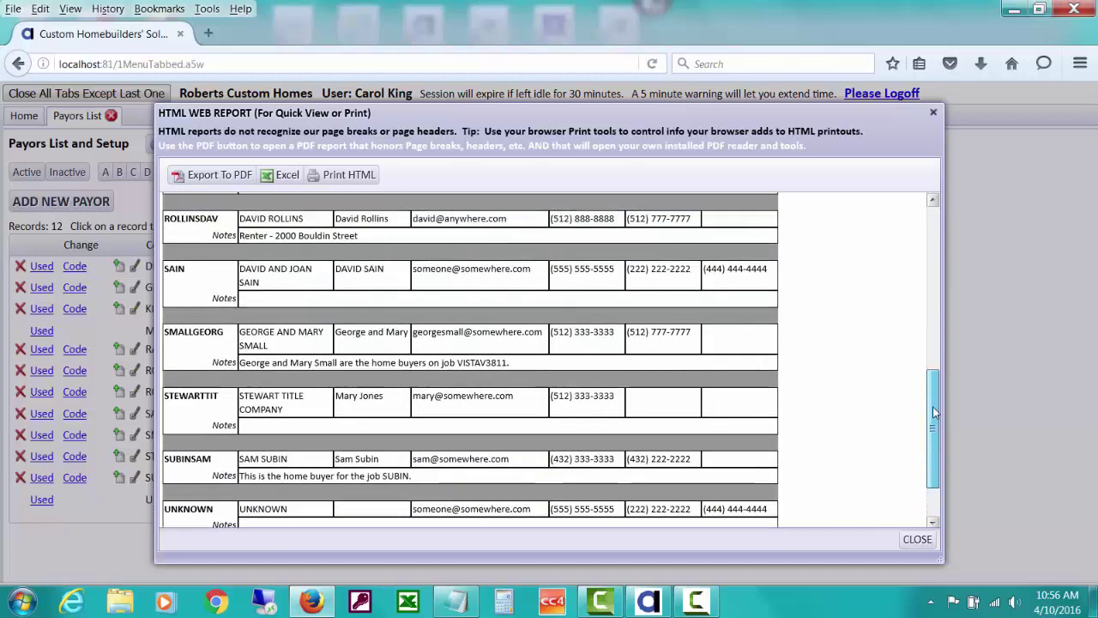
click(915, 541)
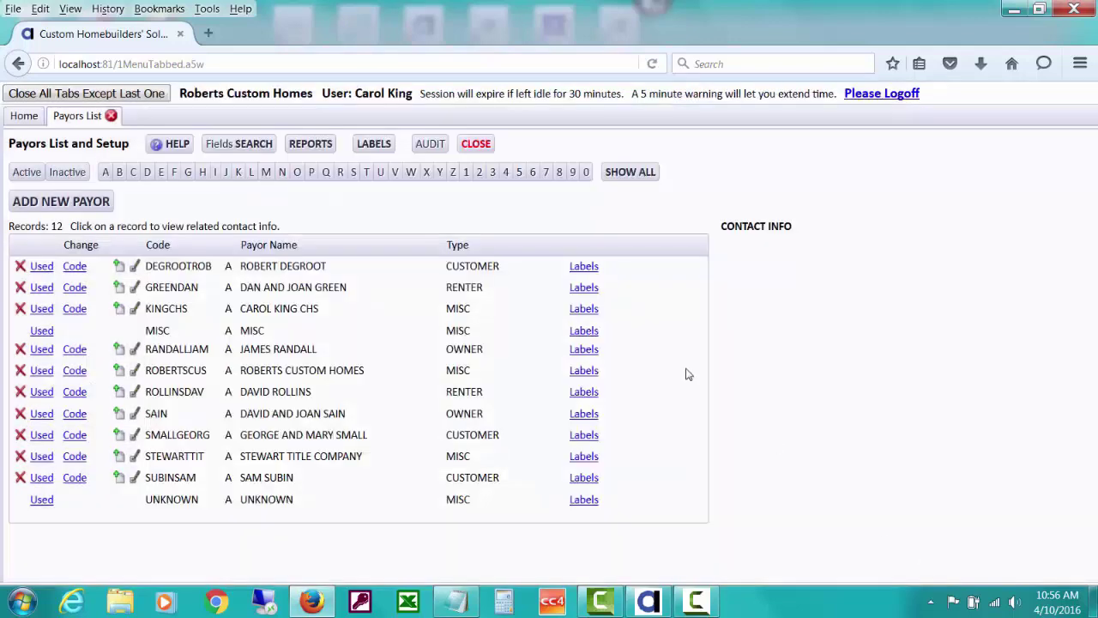
Generate the Payors Contact Info Spreadsheet report and export it to PDF, opening in Adobe Acrobat
click(307, 145)
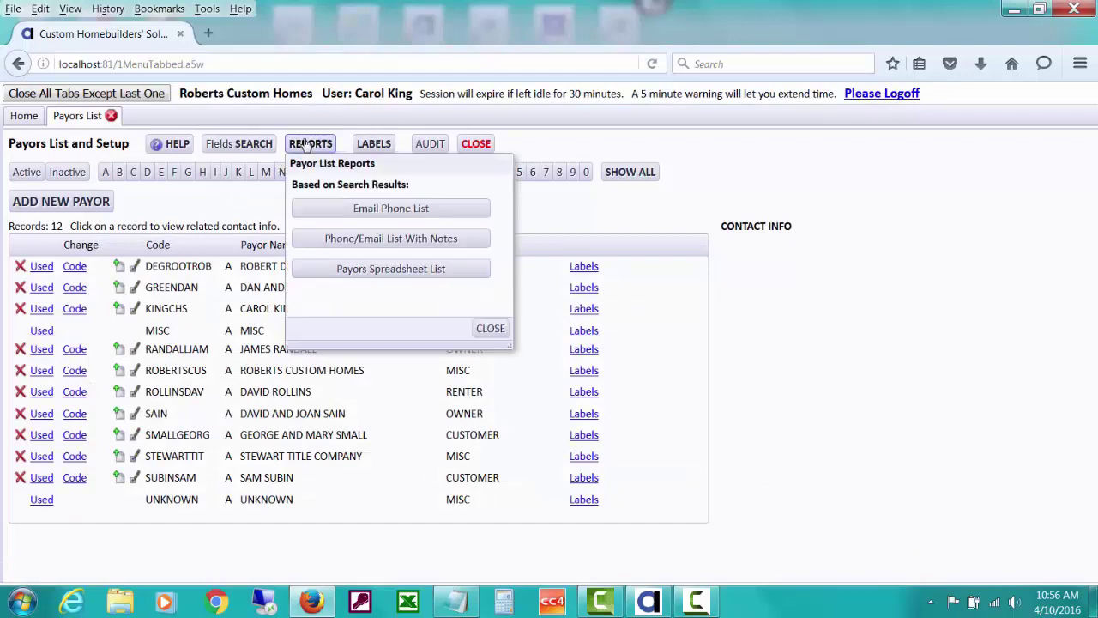
click(418, 270)
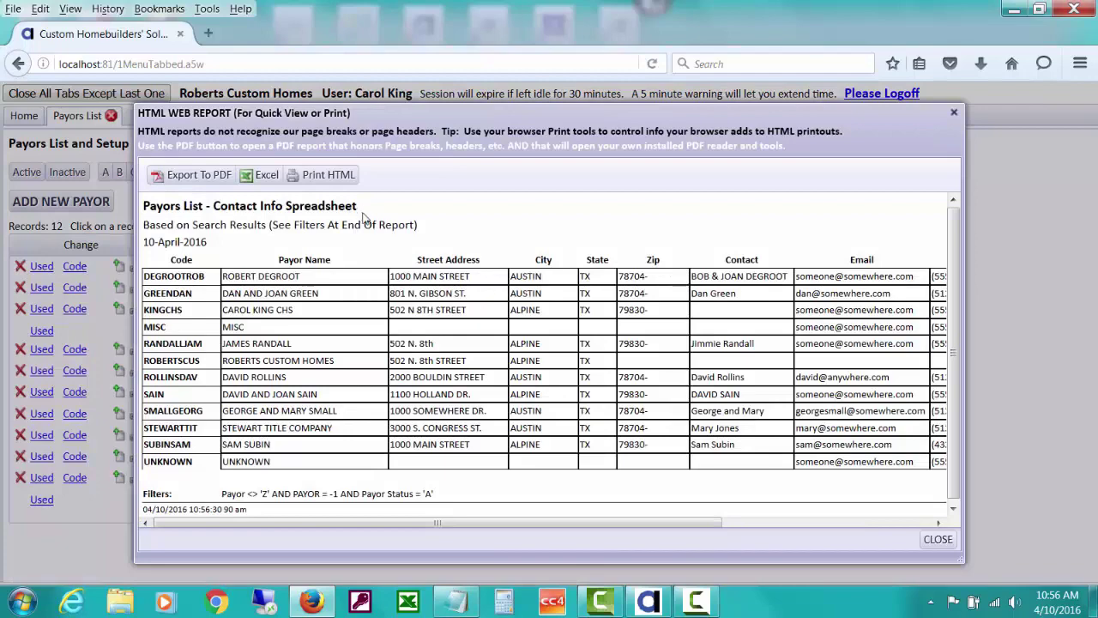
drag(336, 522, 665, 549)
drag(560, 547, 315, 545)
click(216, 180)
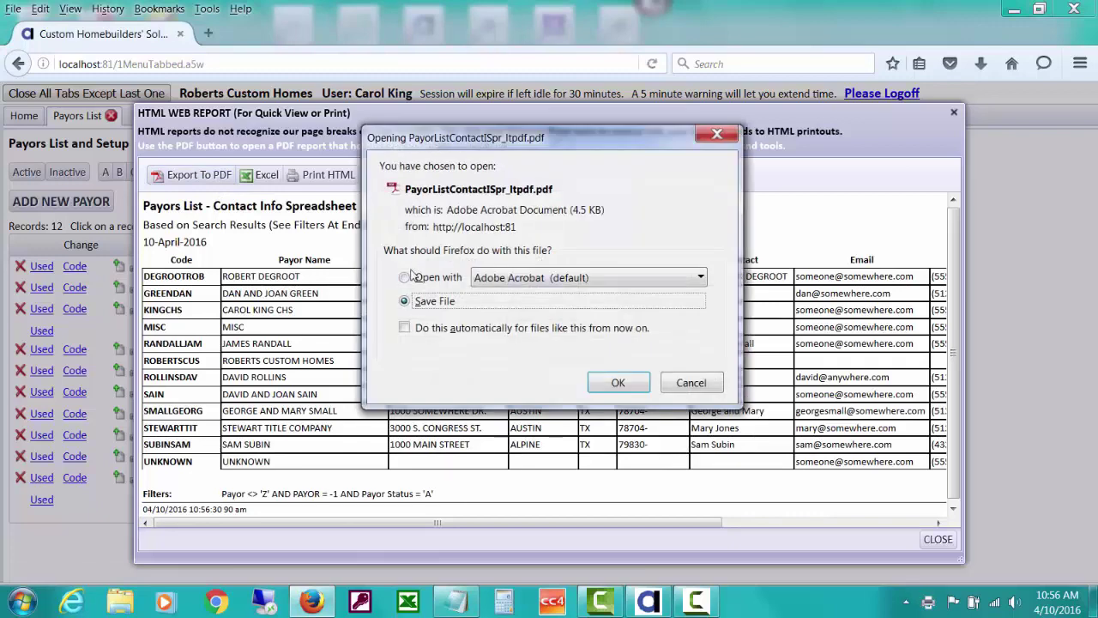
click(405, 278)
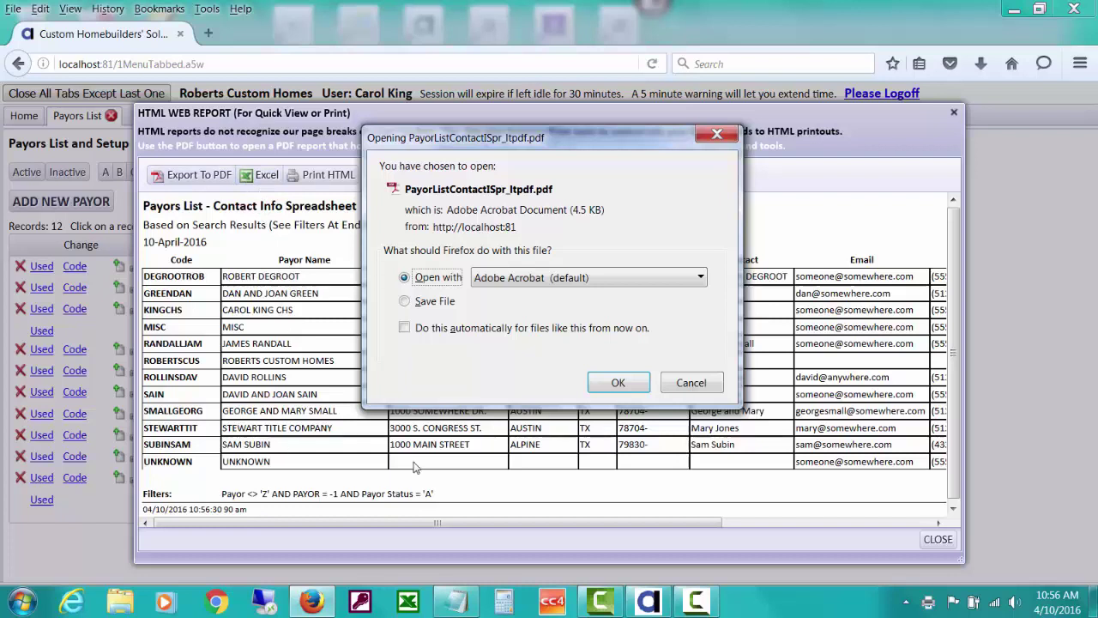
Open the exported PDF in Acrobat and set its print orientation to landscape
click(616, 385)
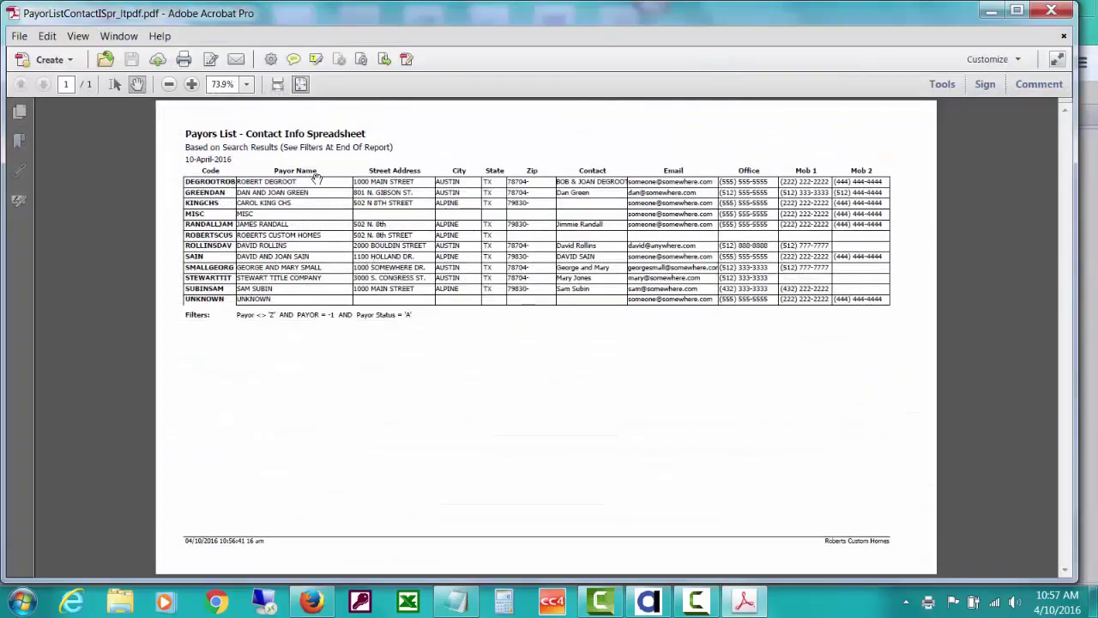
click(184, 60)
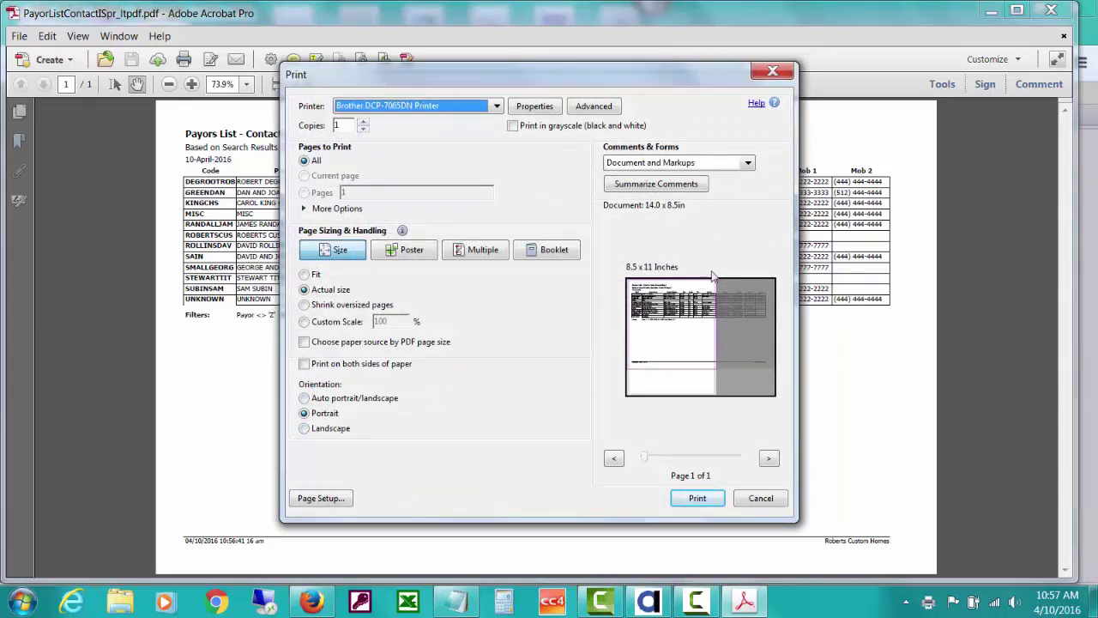
click(304, 429)
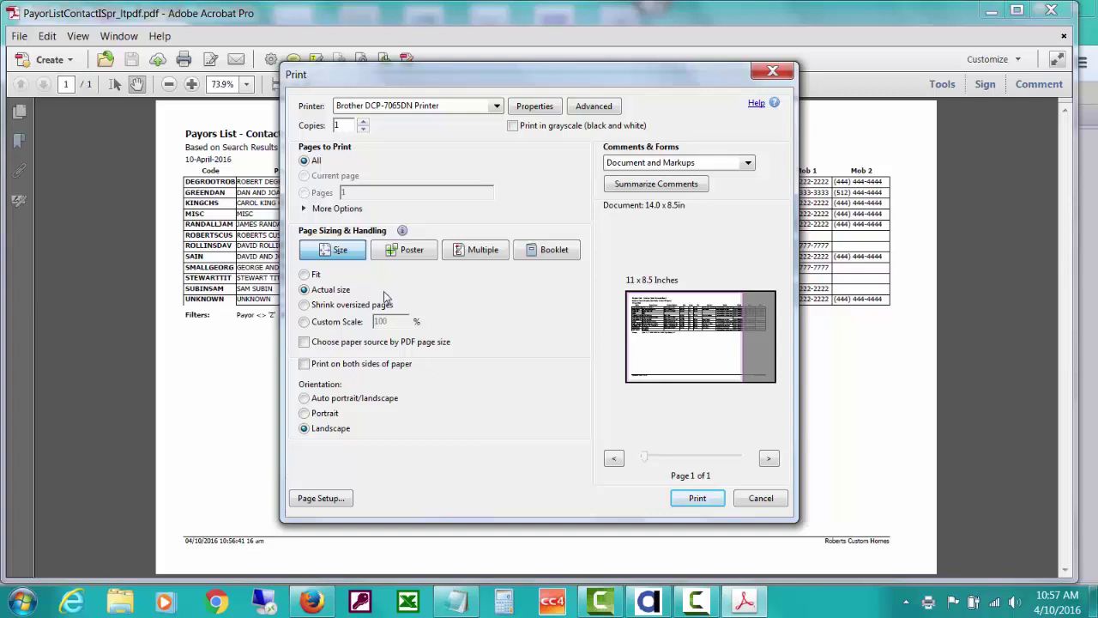
click(344, 249)
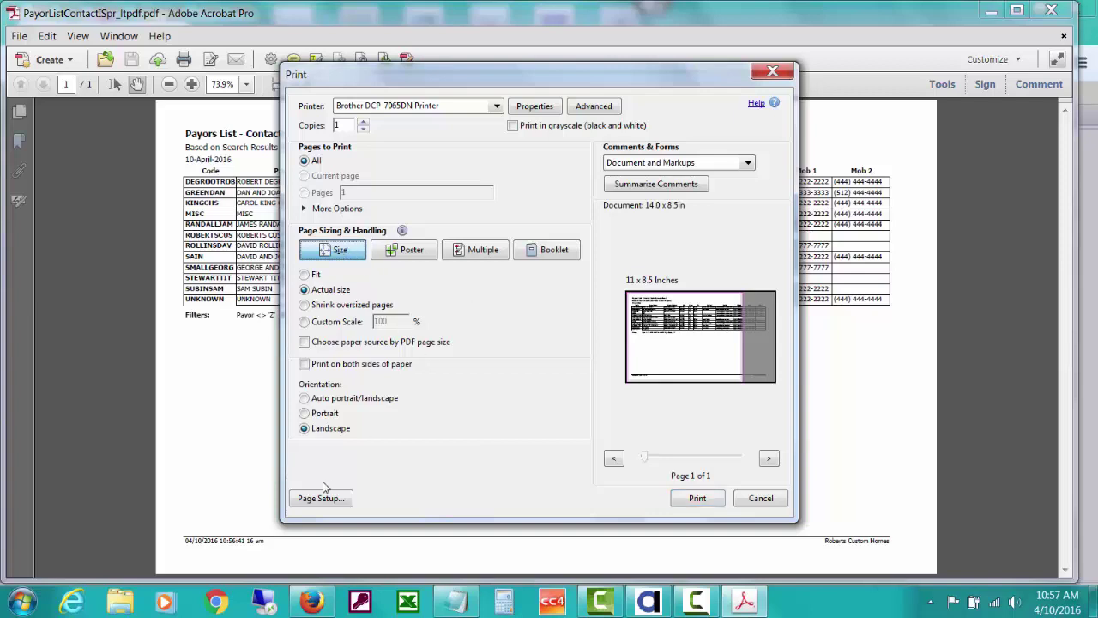
Set the page size to Legal, then cancel printing and close Acrobat
click(325, 498)
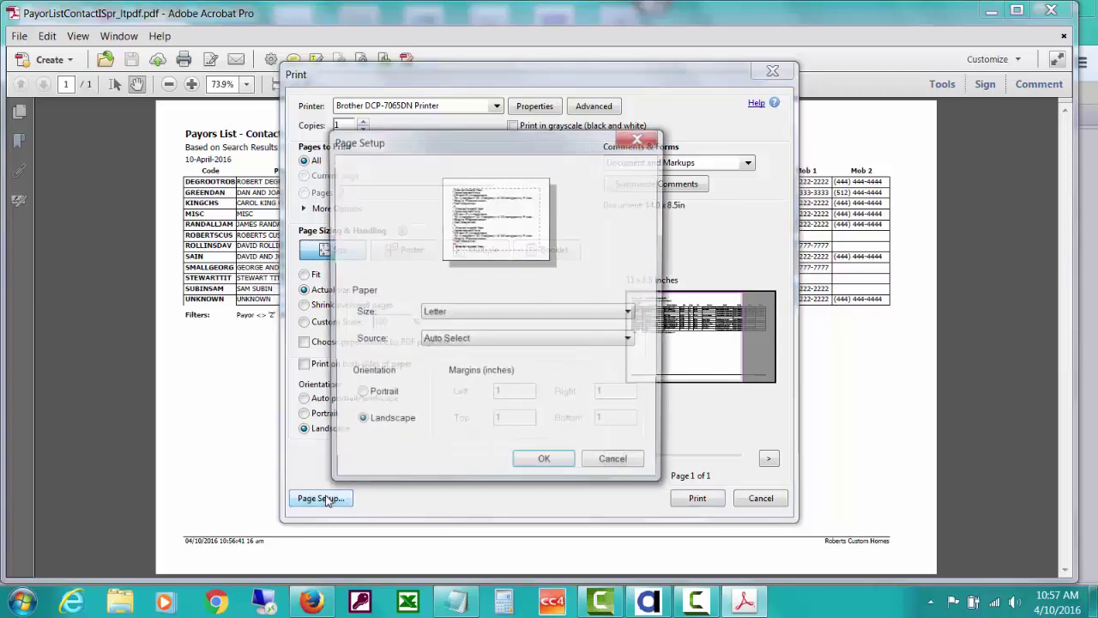
click(633, 314)
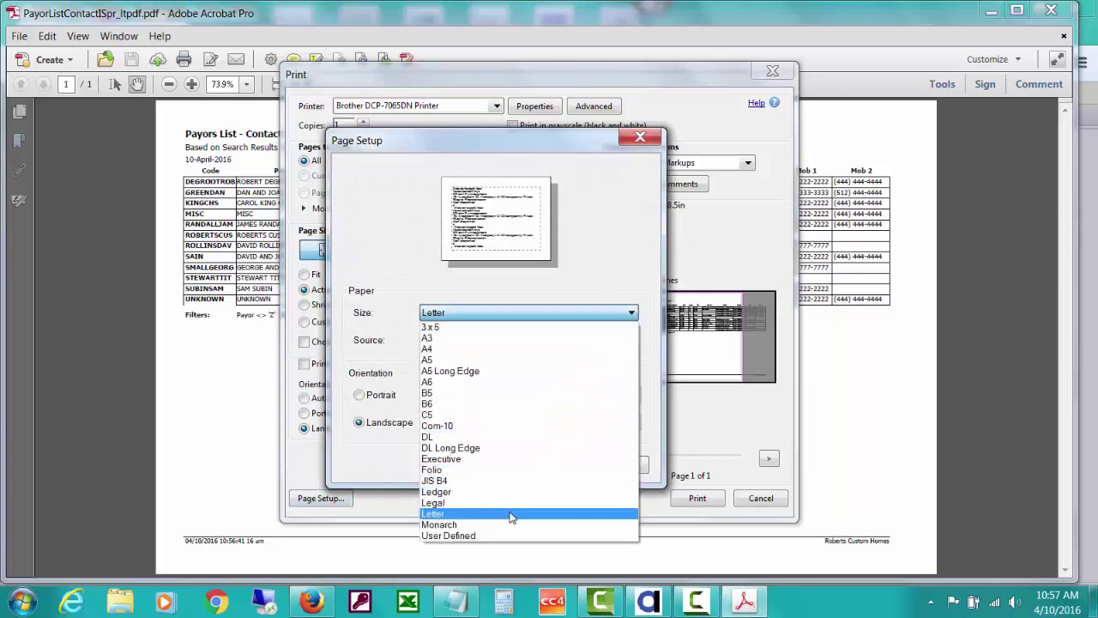
click(510, 503)
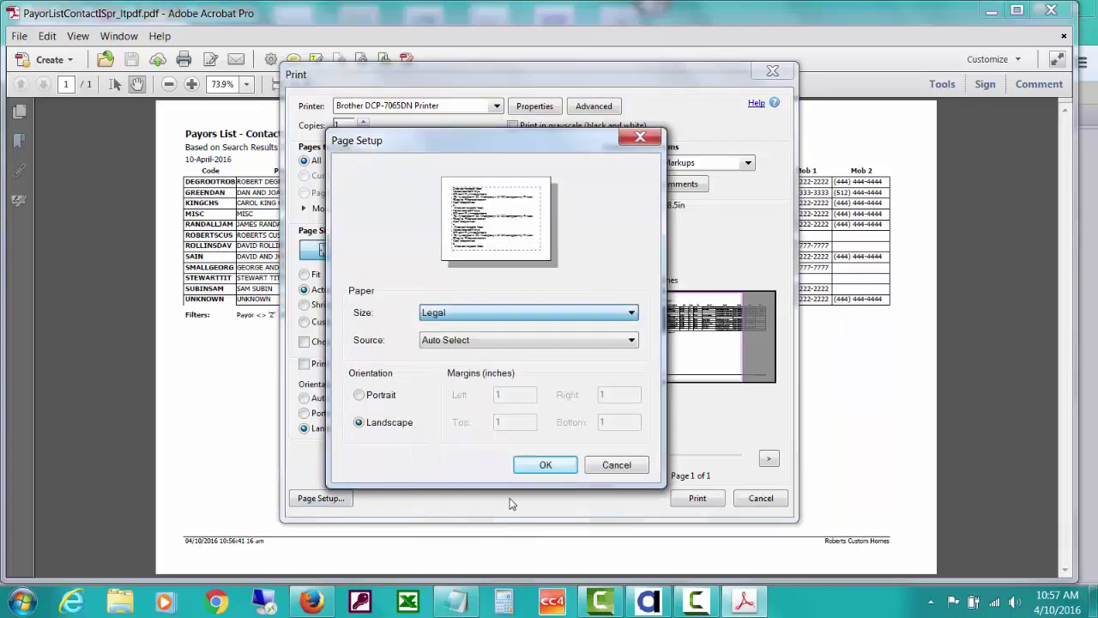
click(546, 465)
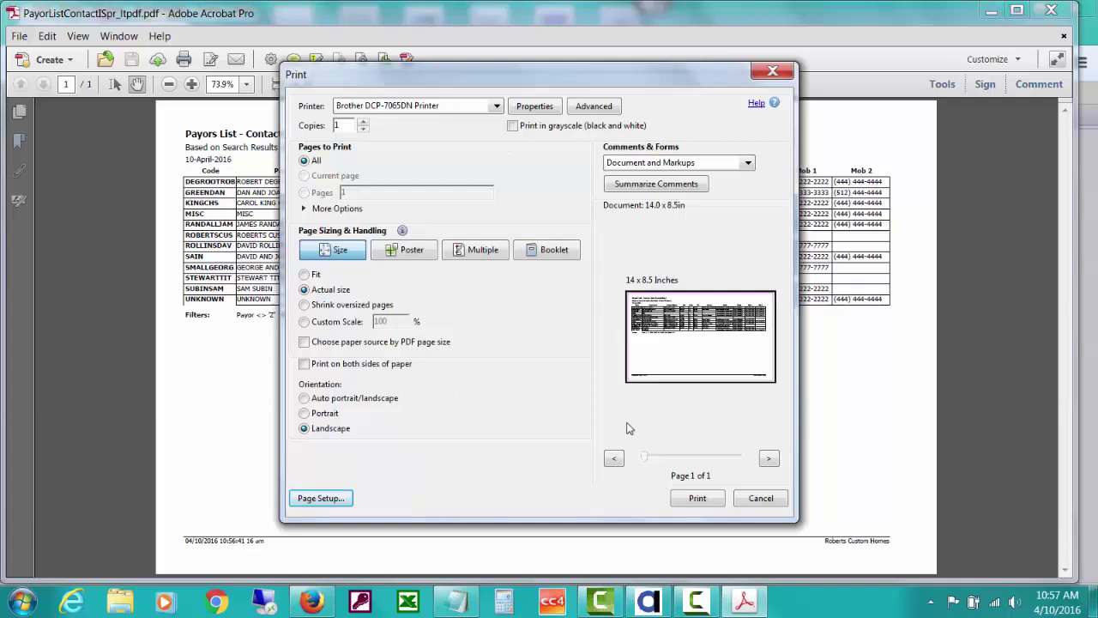
click(748, 498)
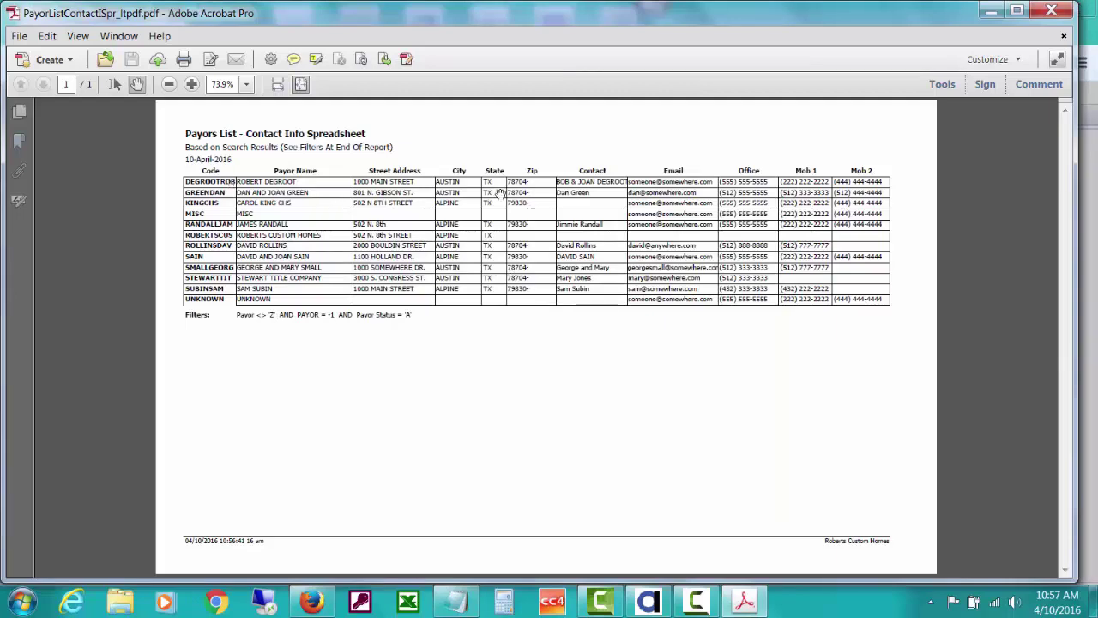
click(1050, 10)
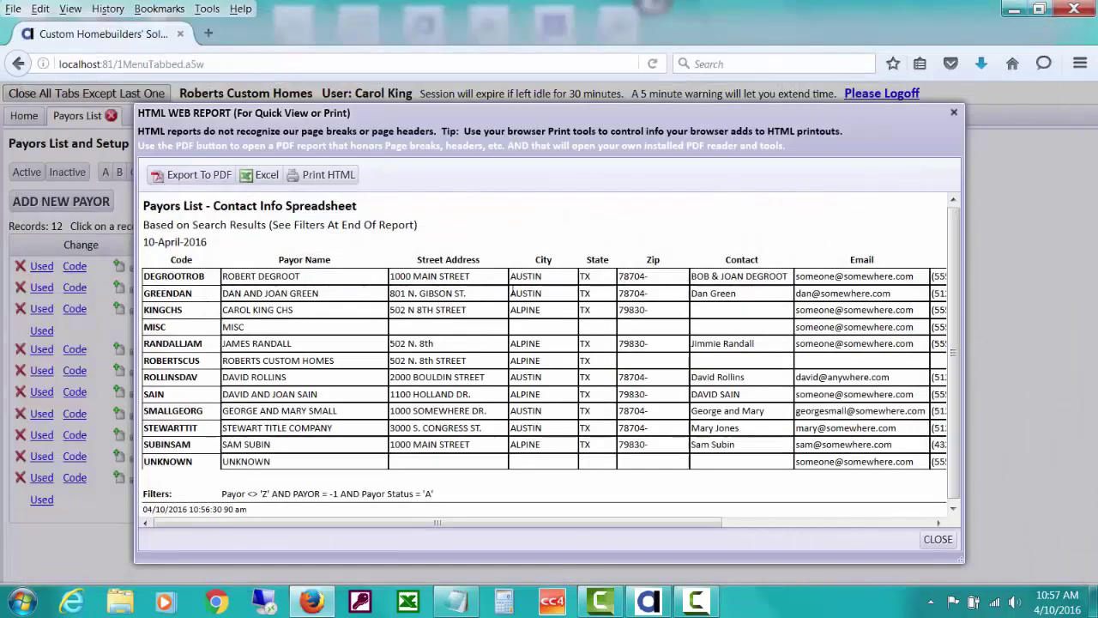
Close the spreadsheet report, filter payors to letter S, and view their Email Phone List report
click(926, 542)
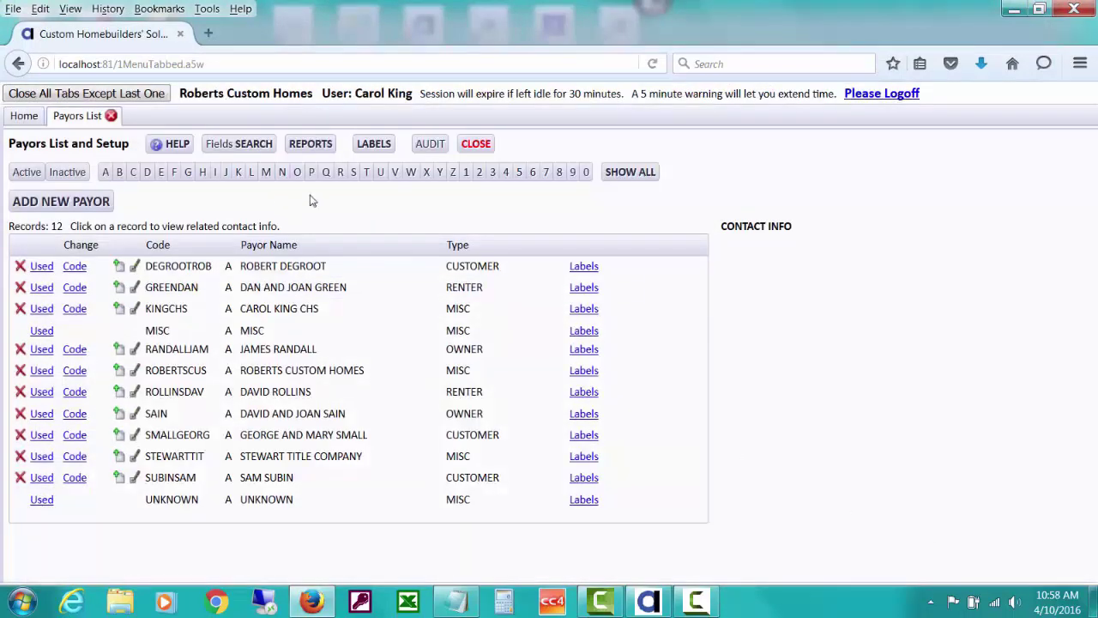
click(352, 174)
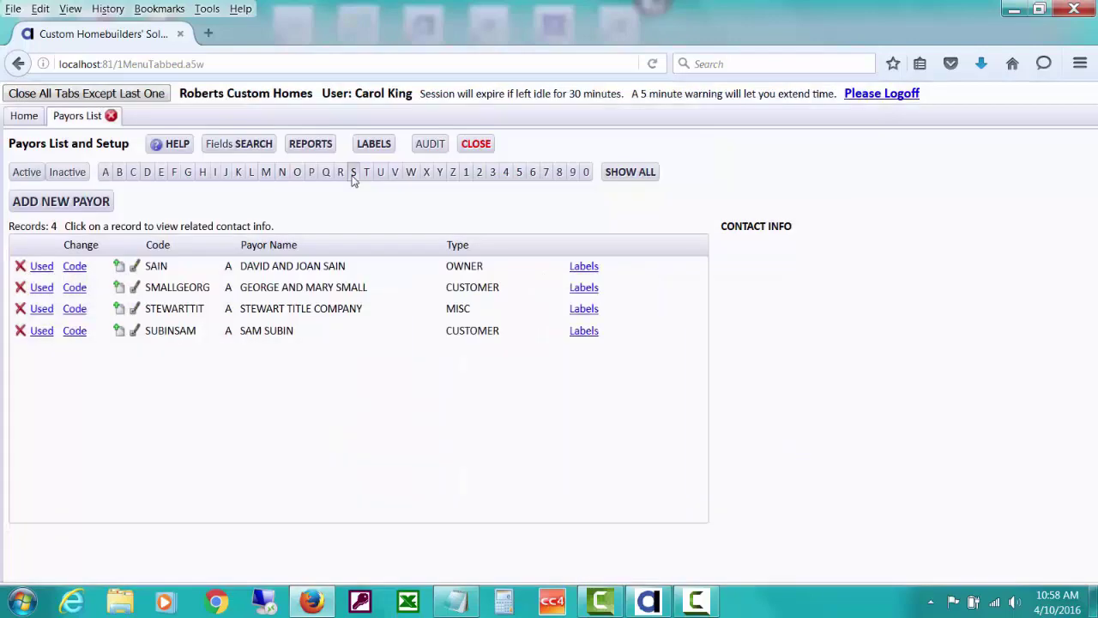
click(315, 146)
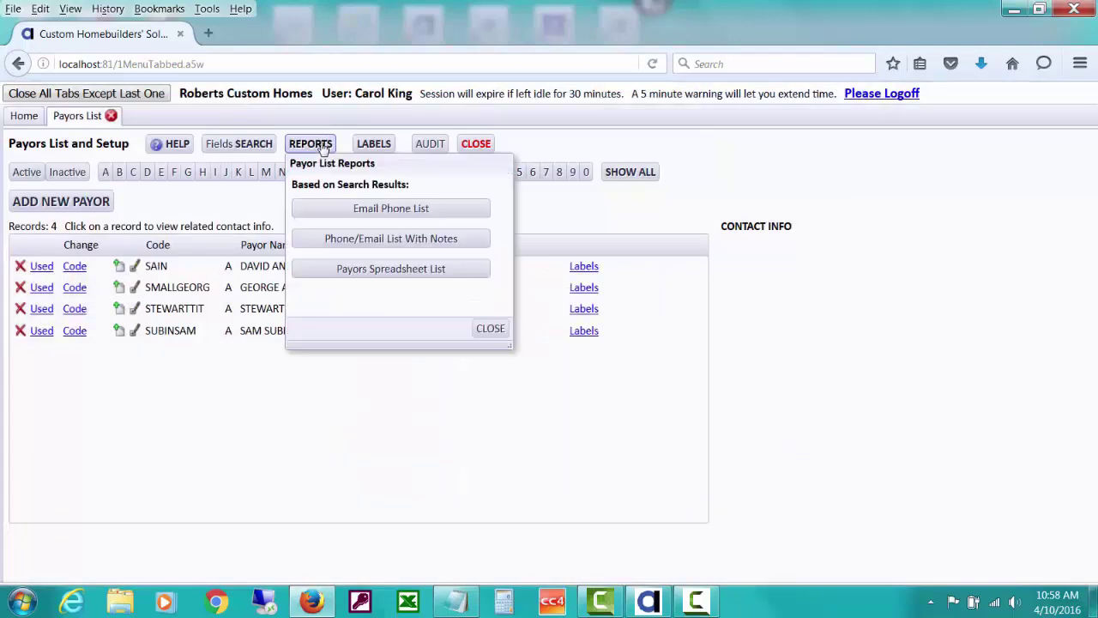
click(377, 211)
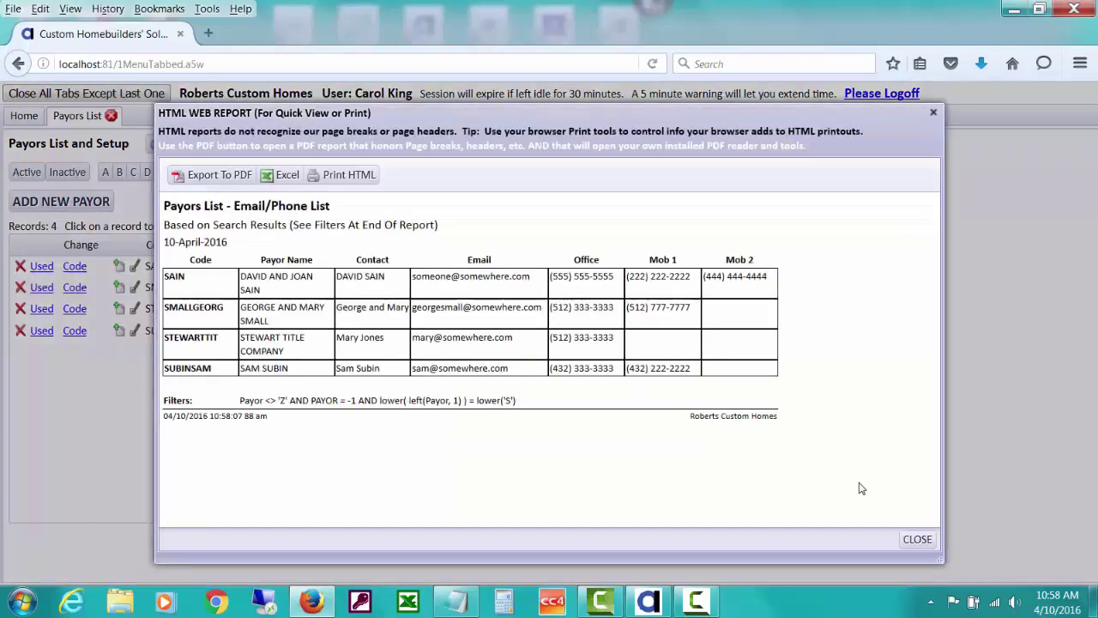
click(916, 539)
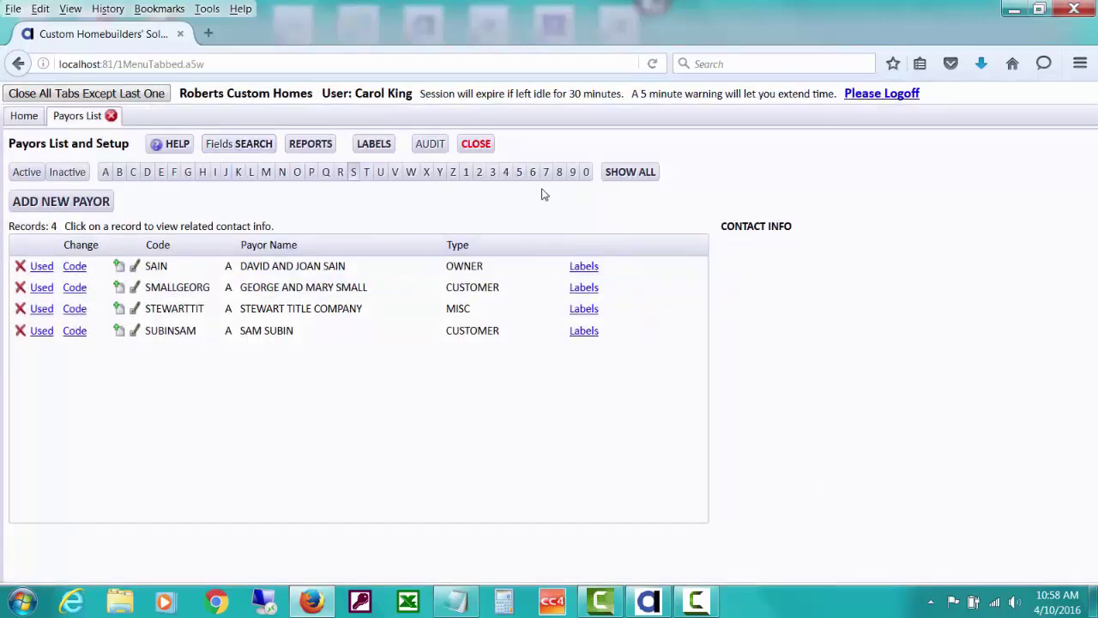
click(617, 175)
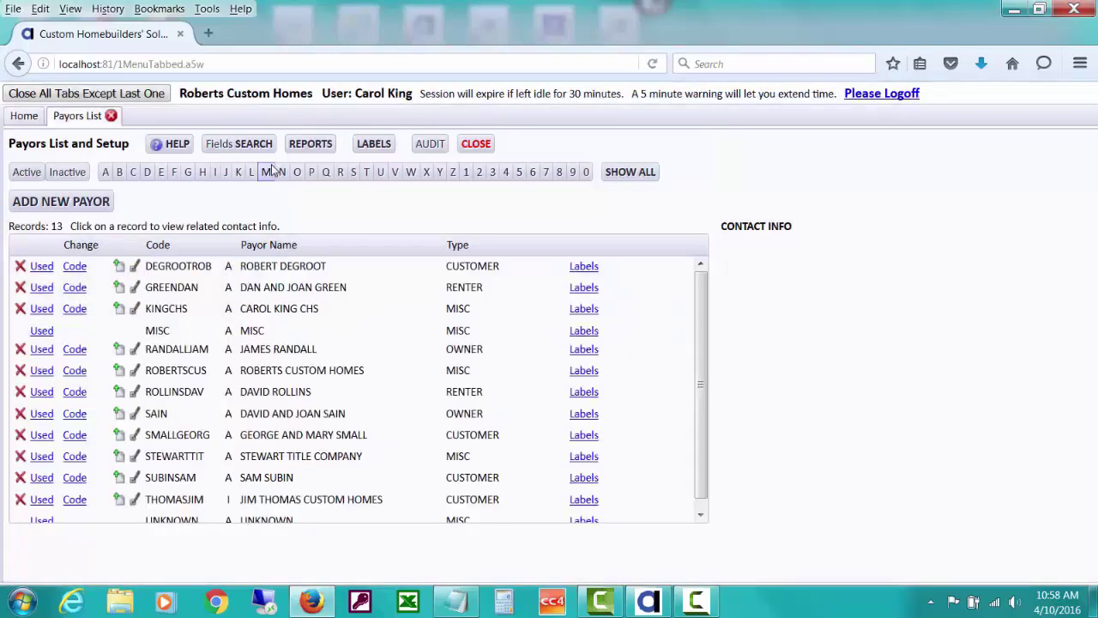
click(254, 145)
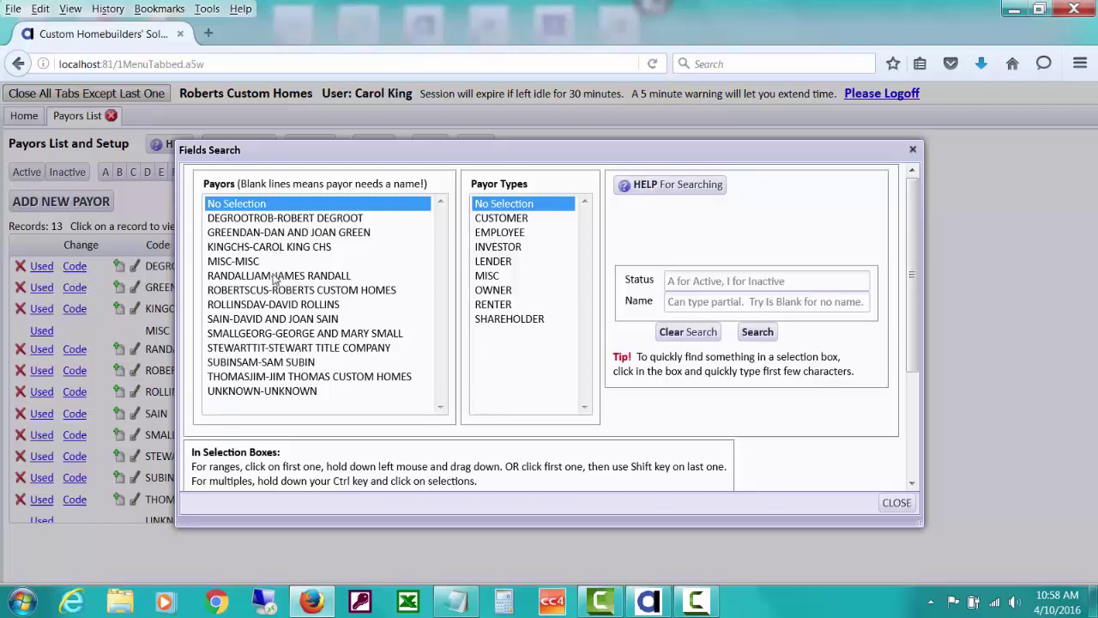
click(275, 276)
drag(275, 279, 274, 324)
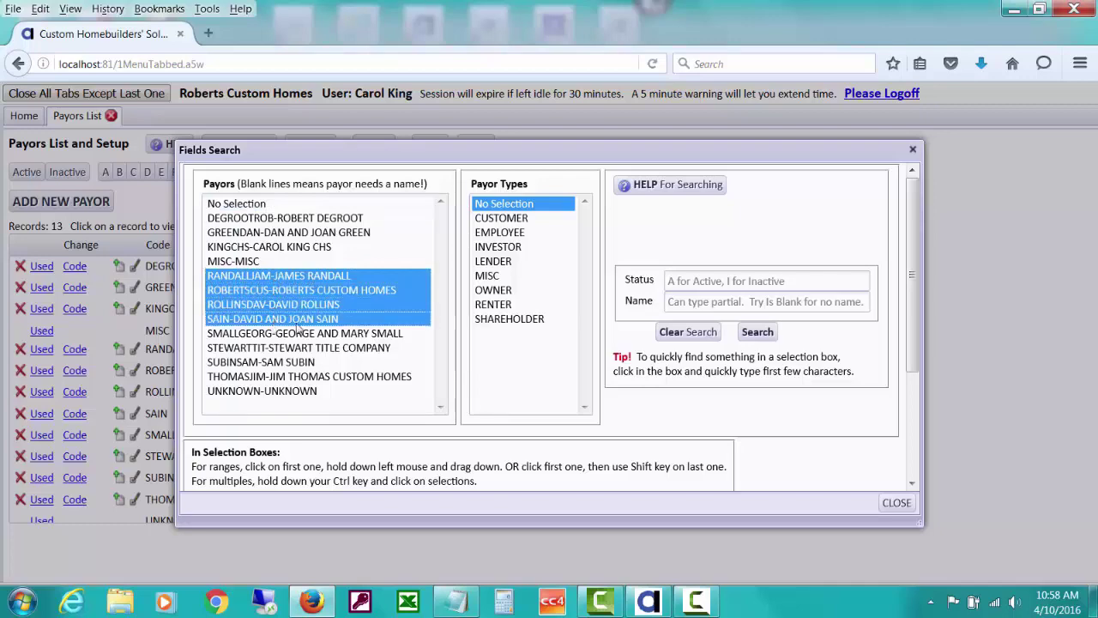
click(769, 332)
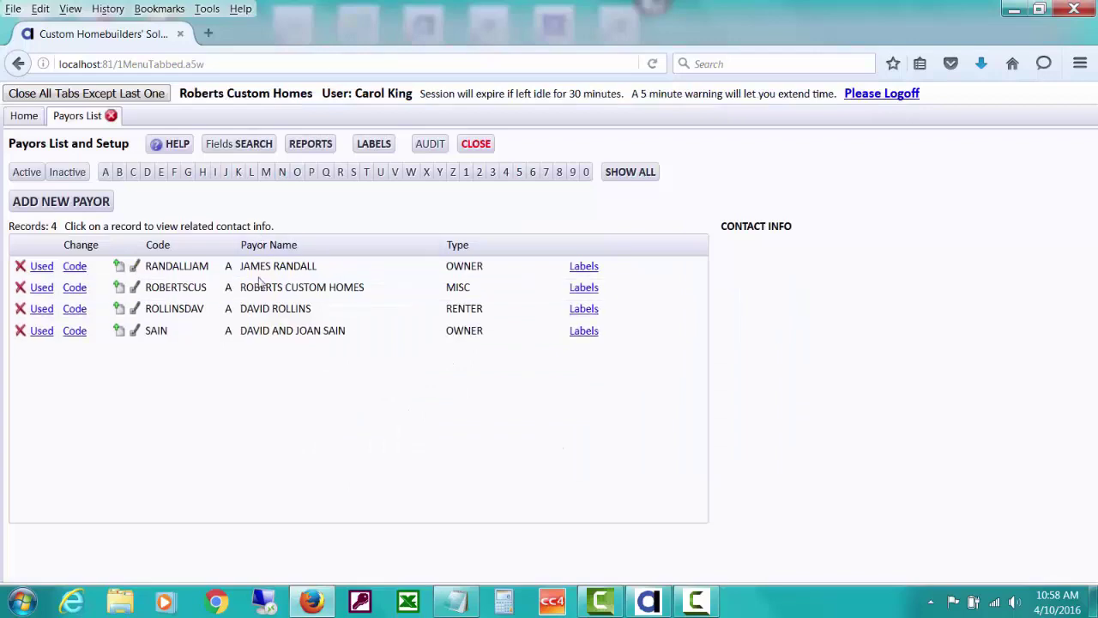
click(215, 148)
click(691, 332)
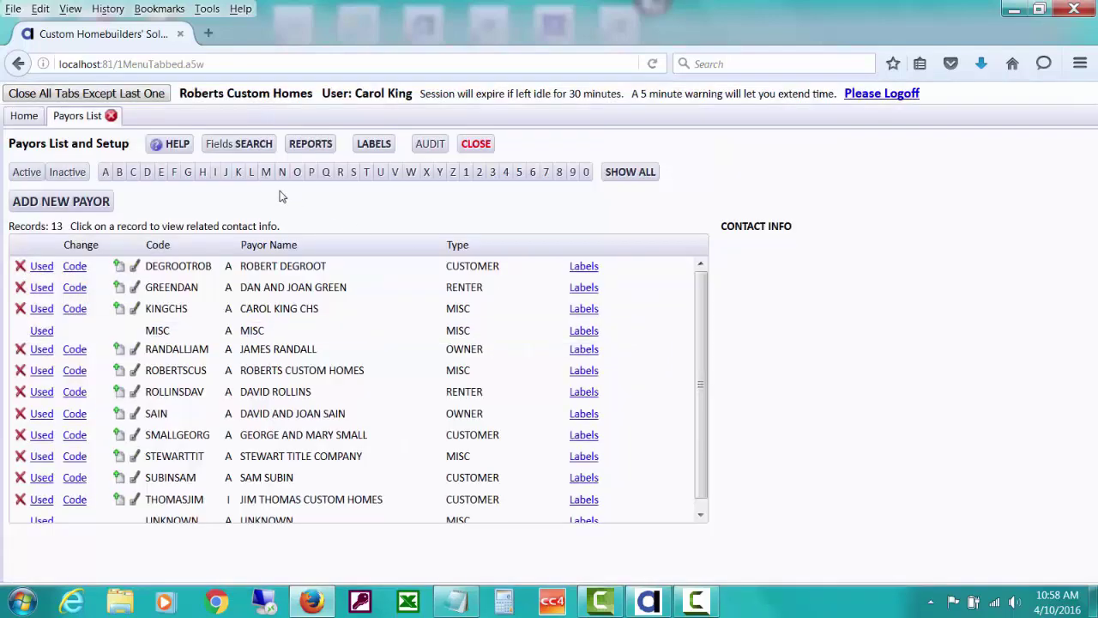
click(264, 147)
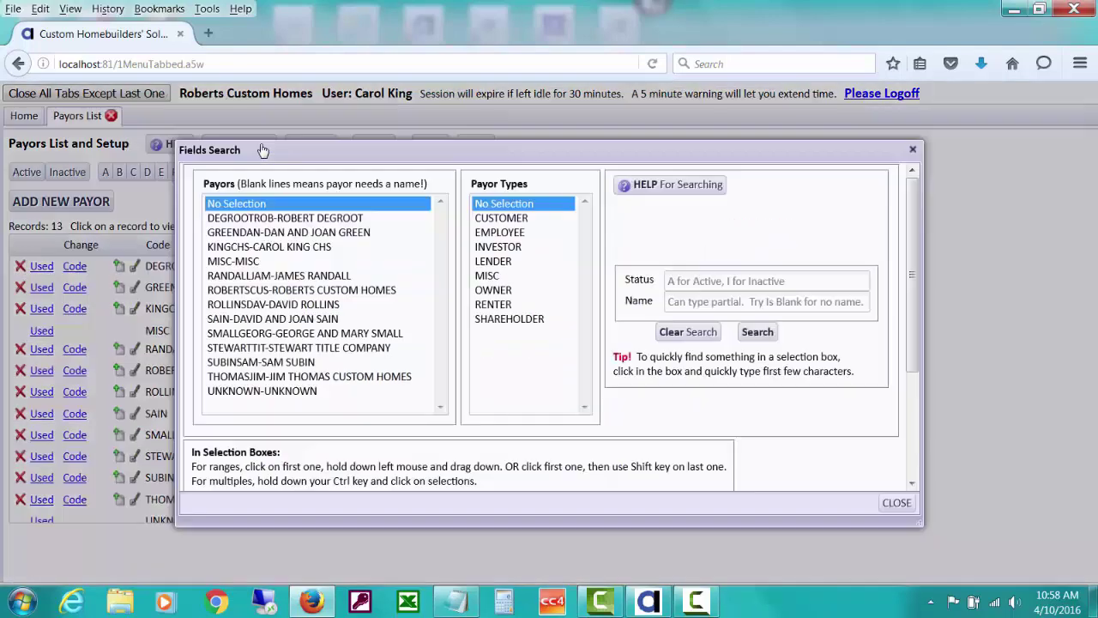
click(281, 222)
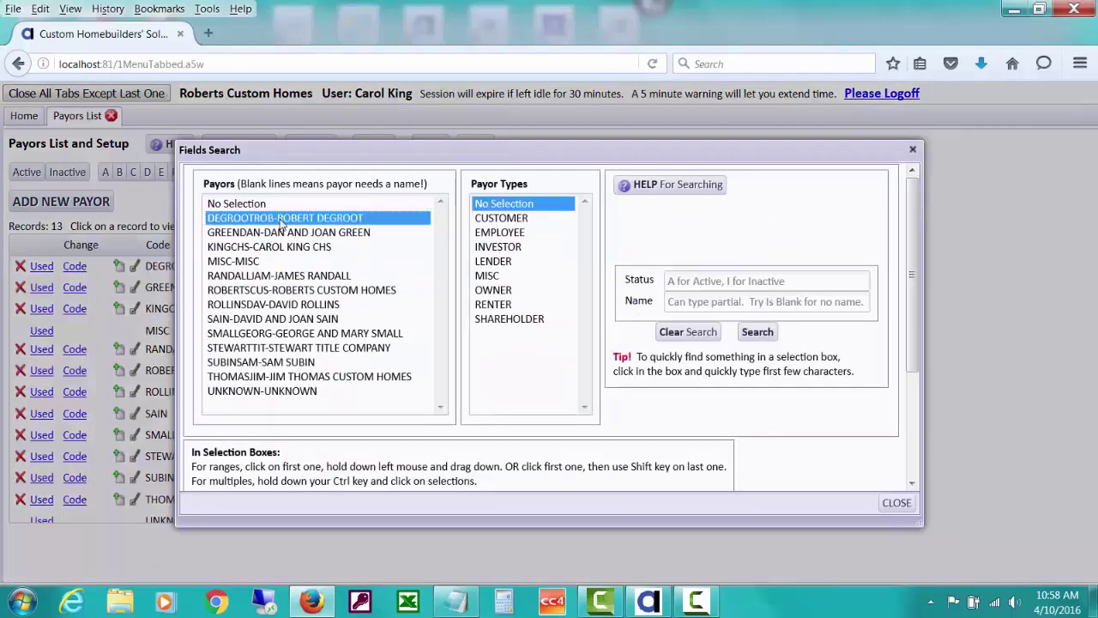
ctrl+click(283, 303)
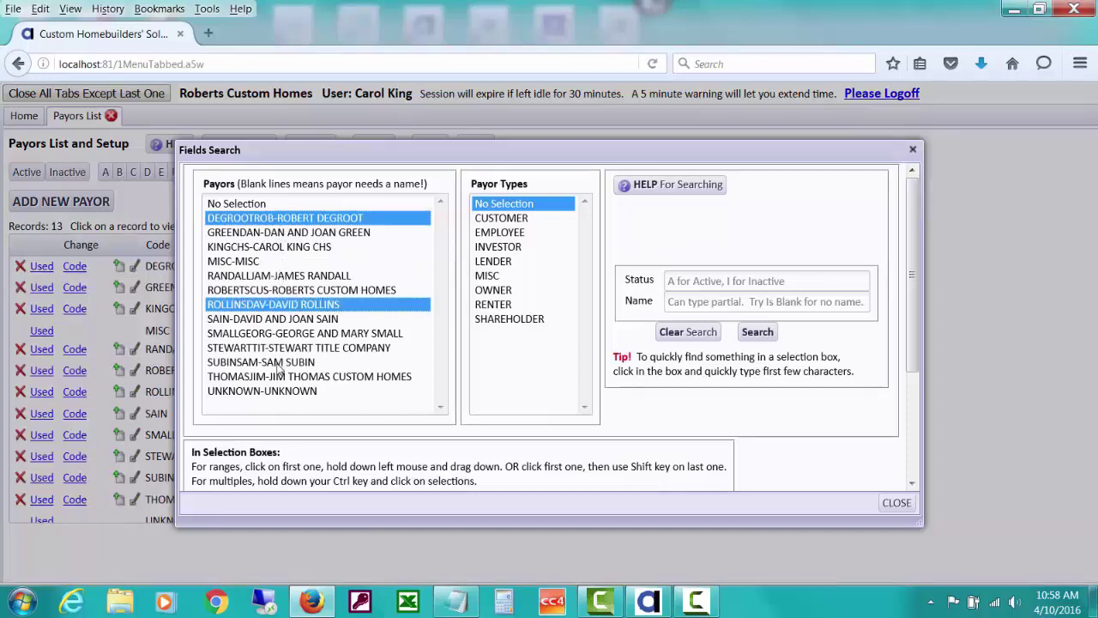
ctrl+click(278, 362)
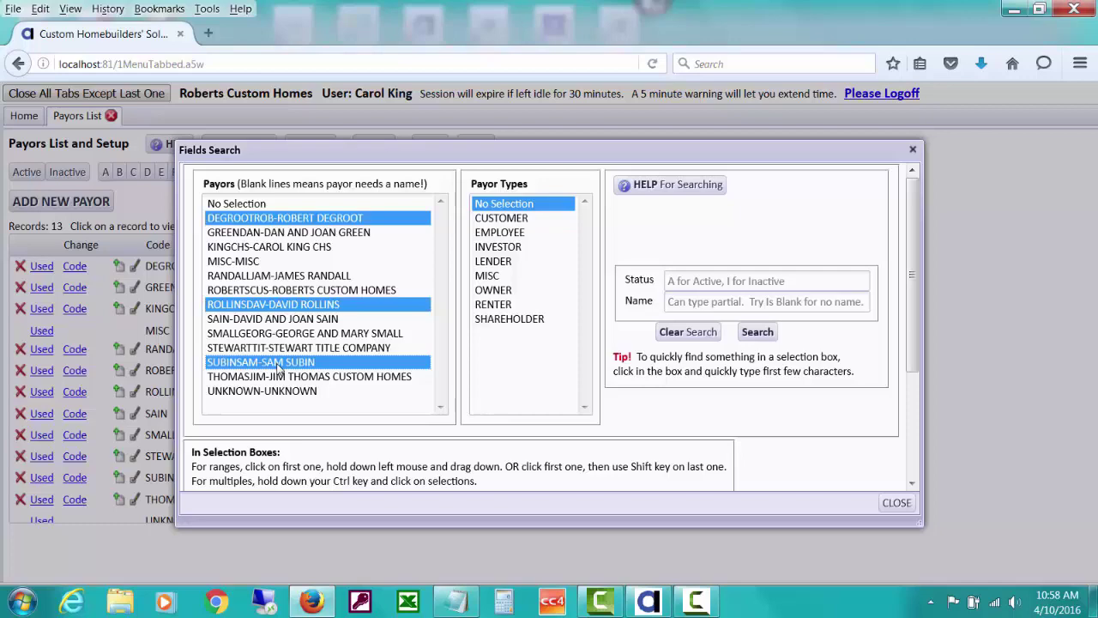
click(757, 332)
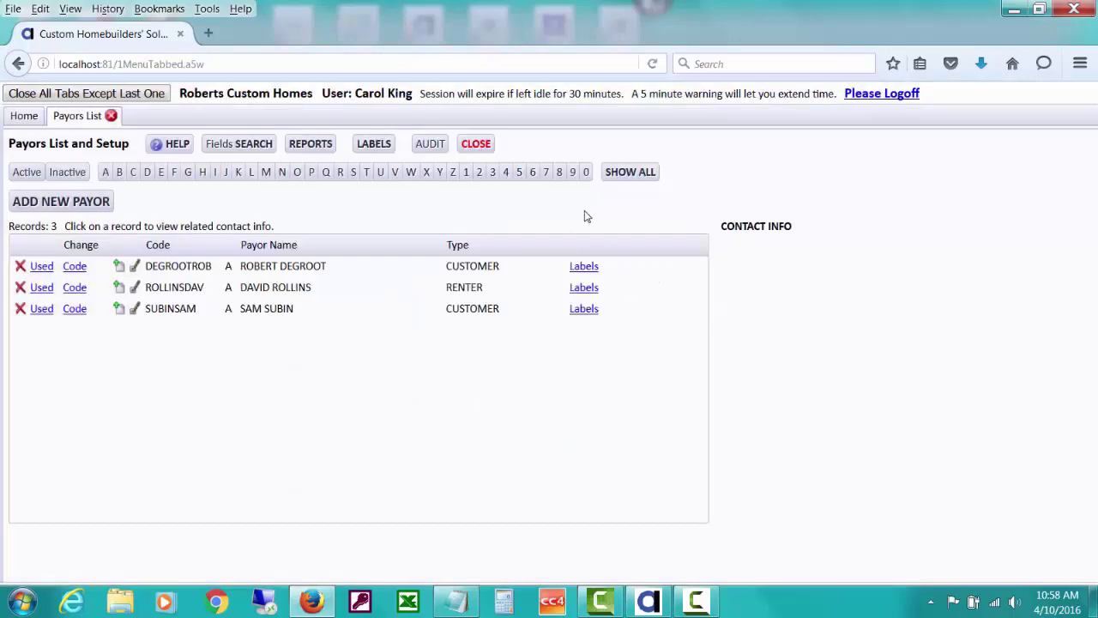
click(618, 172)
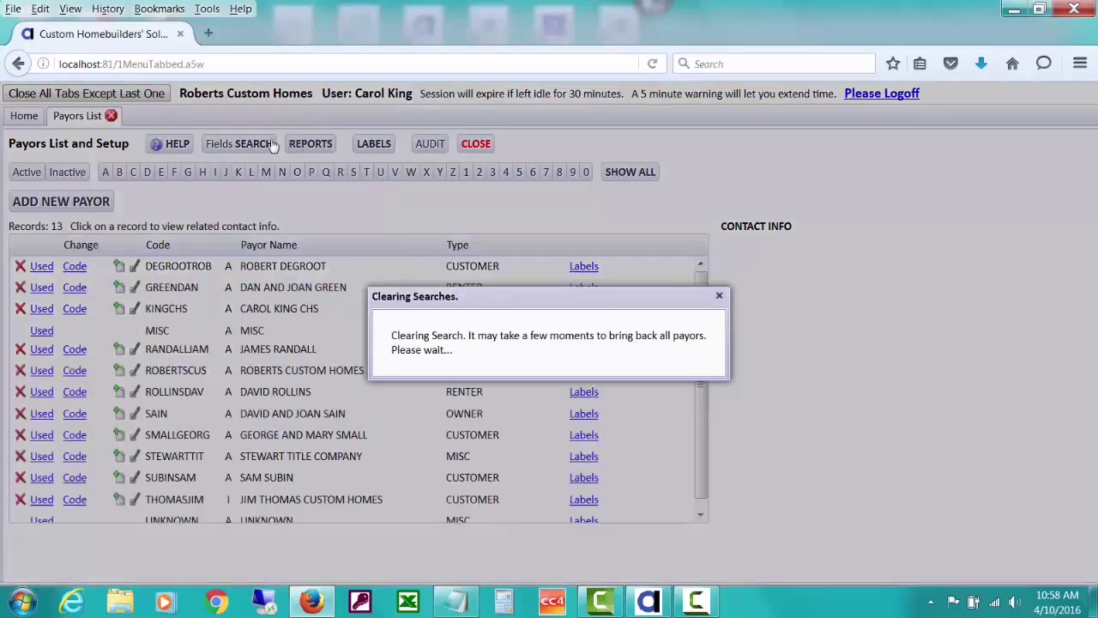
click(260, 147)
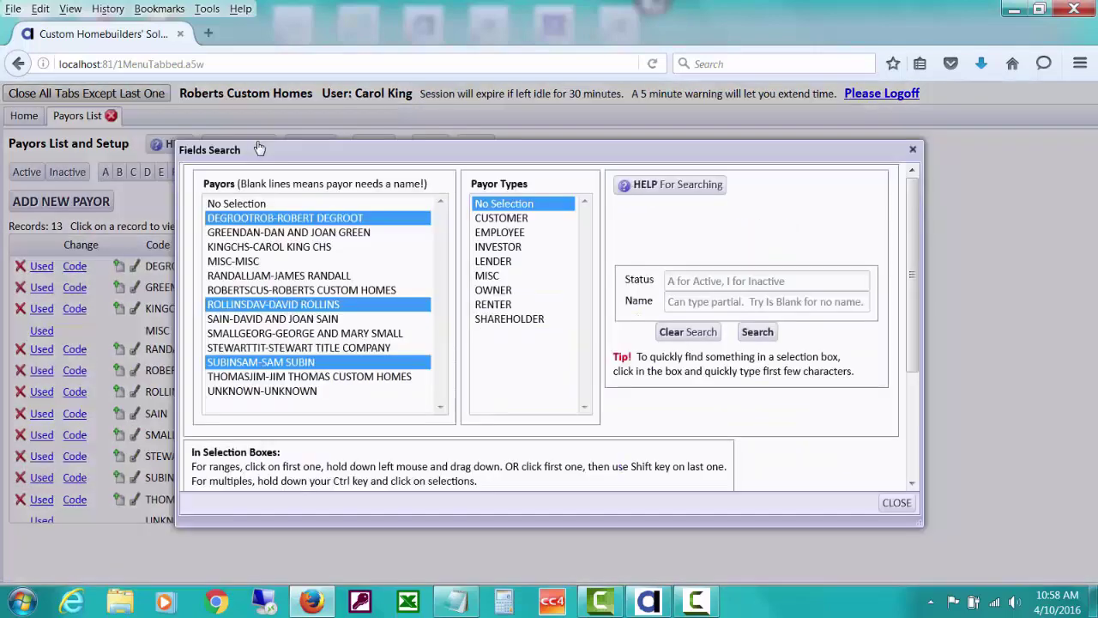
click(677, 333)
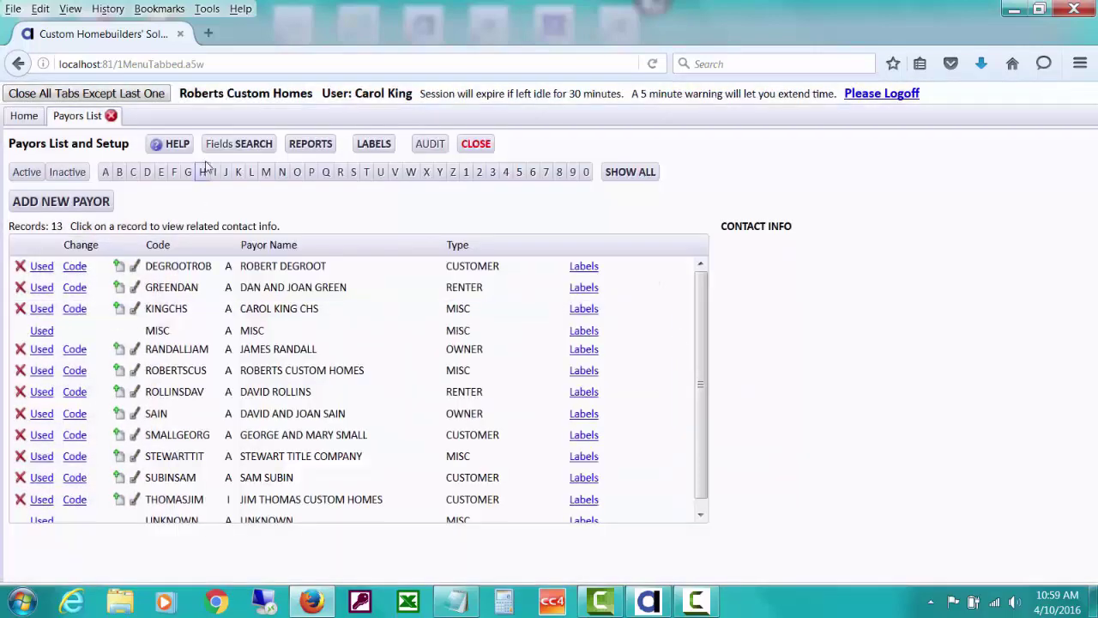
Run a field search on payor type CUSTOMER to list the 4 customer payors
click(210, 151)
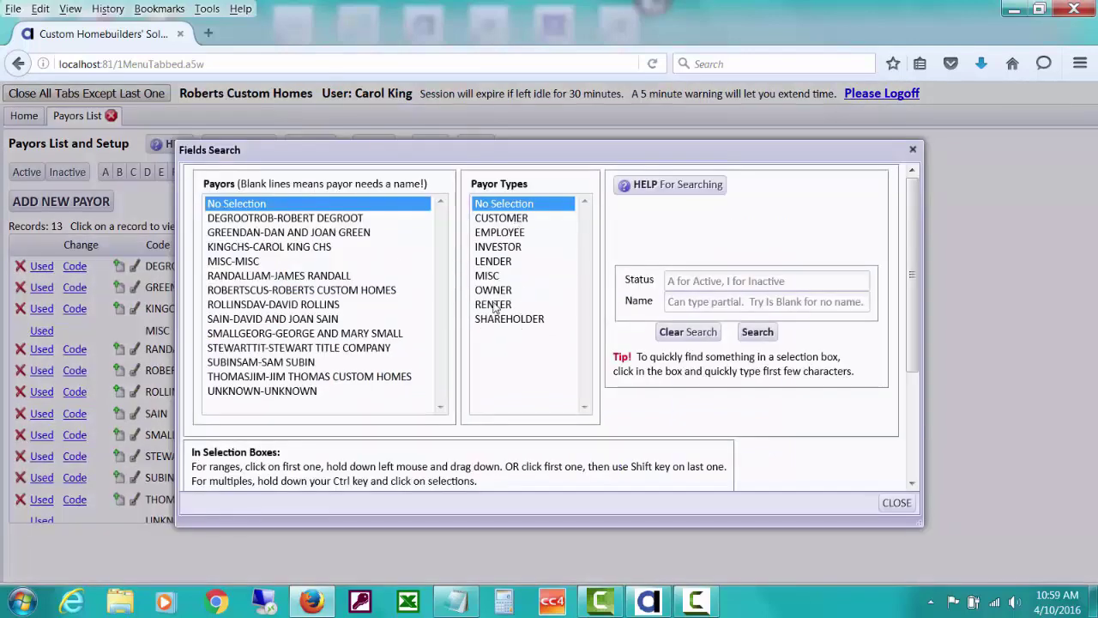
click(501, 220)
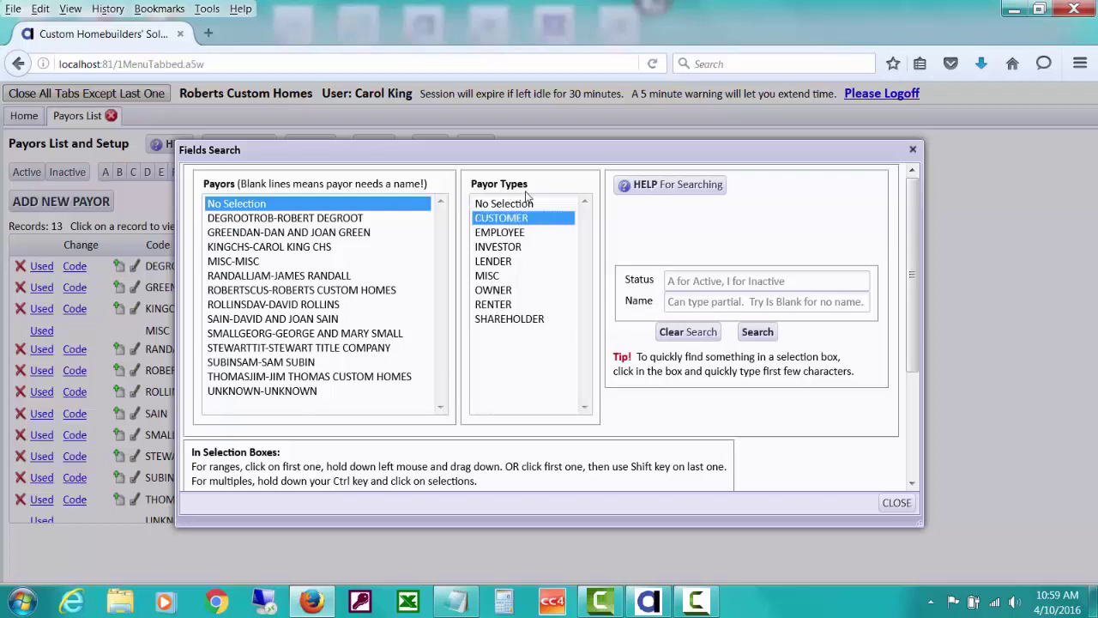
click(759, 332)
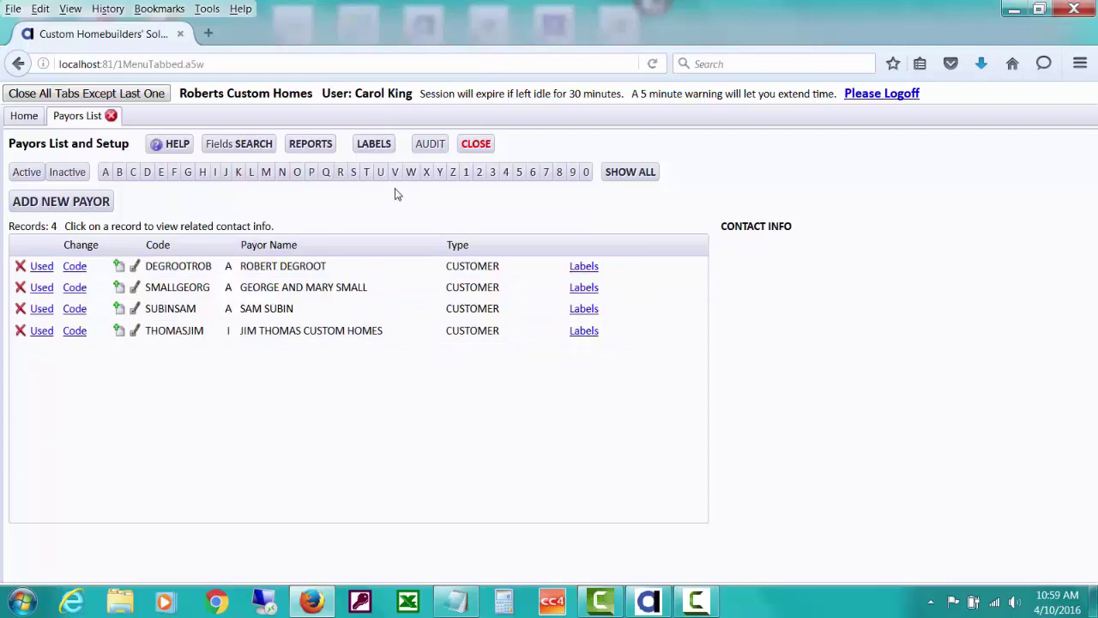
Create Mail Labels (Sorted by Name) for the customers and open the PDF in Adobe Acrobat
click(385, 146)
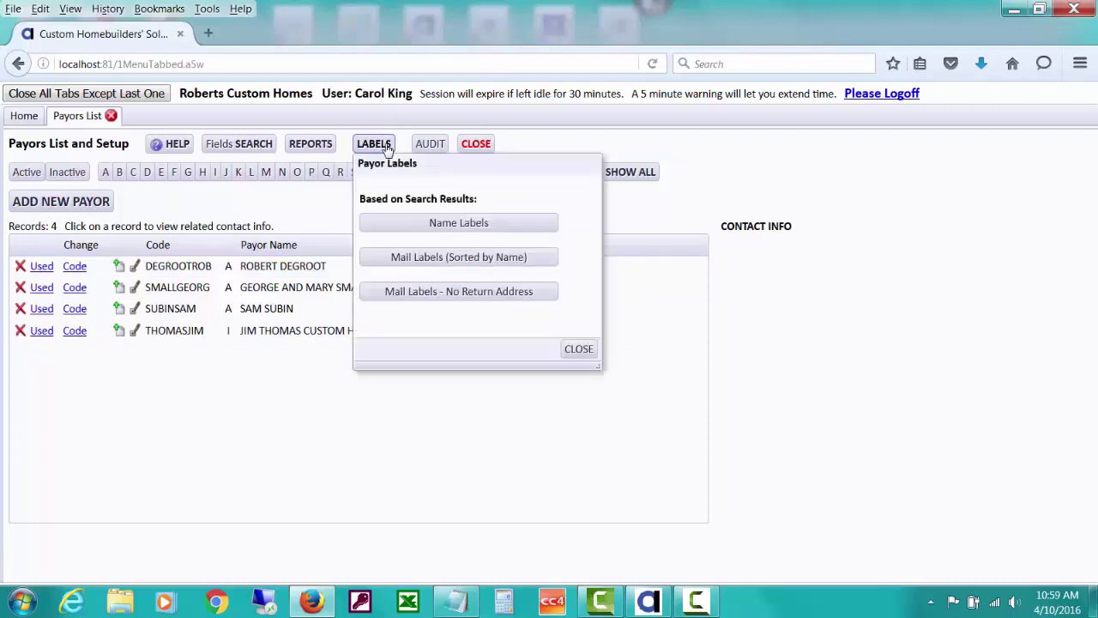
click(415, 257)
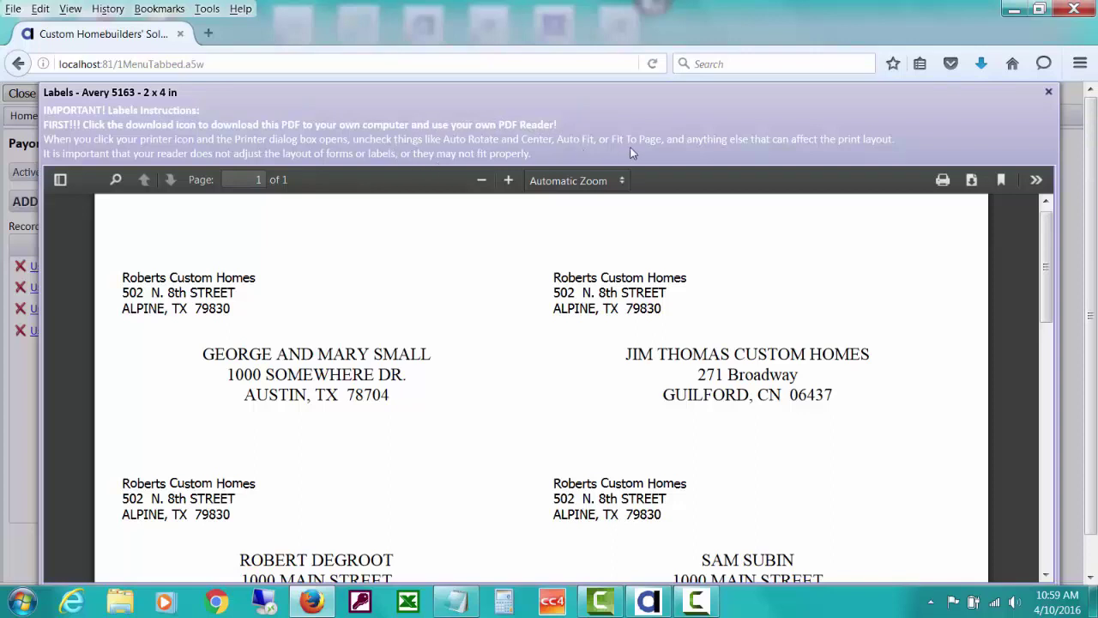
click(973, 181)
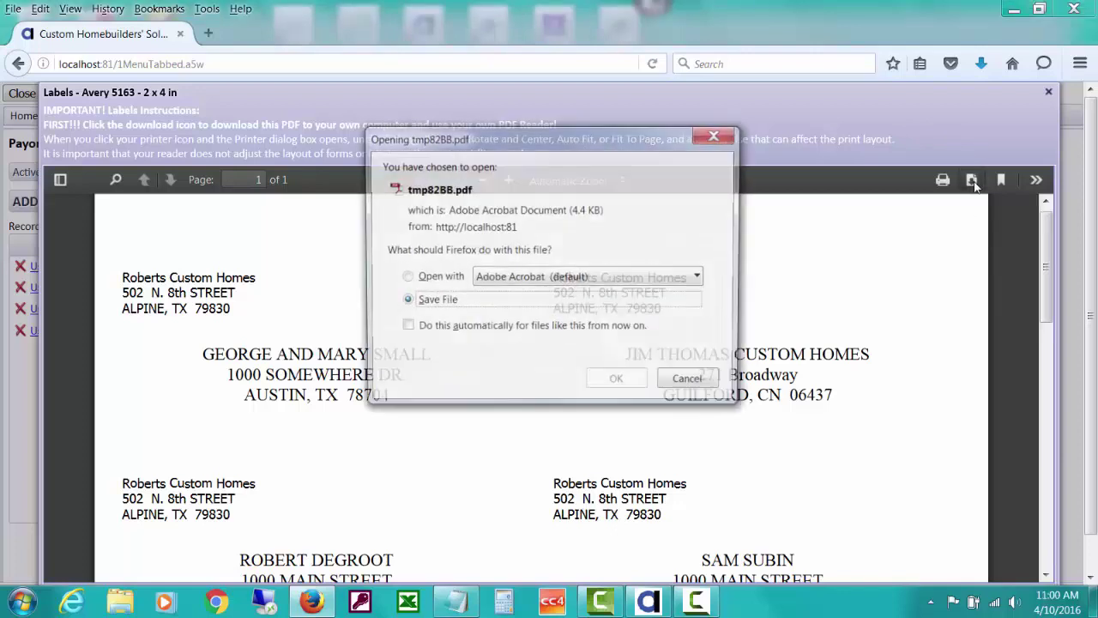
click(403, 277)
click(617, 382)
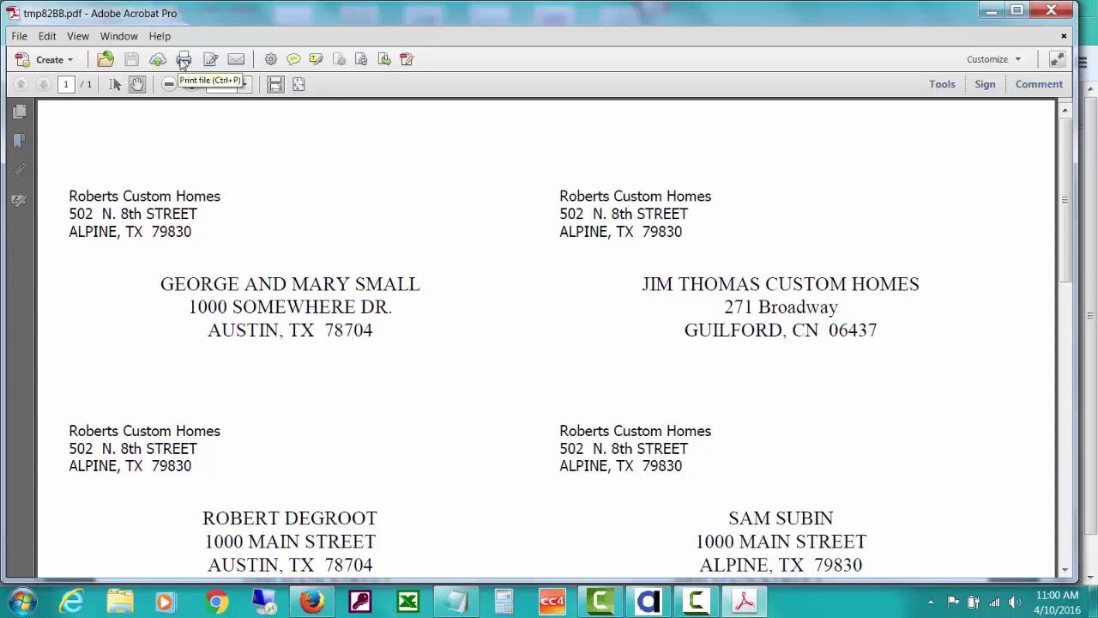
Check print scaling, switching Fit then Actual size, cancel printing, and close Acrobat
click(183, 60)
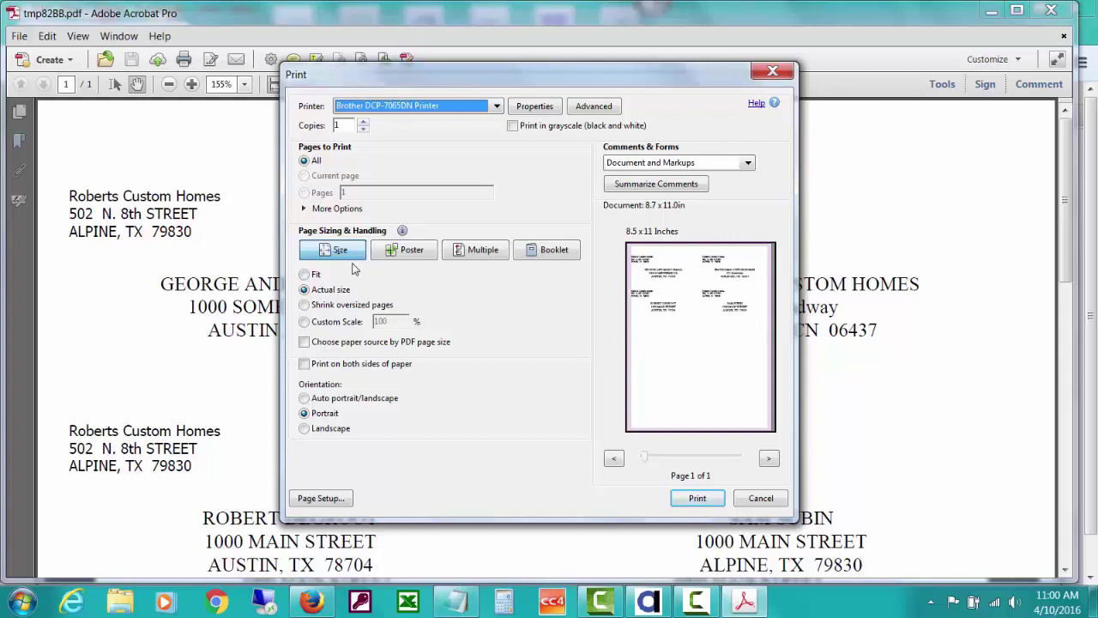
click(305, 274)
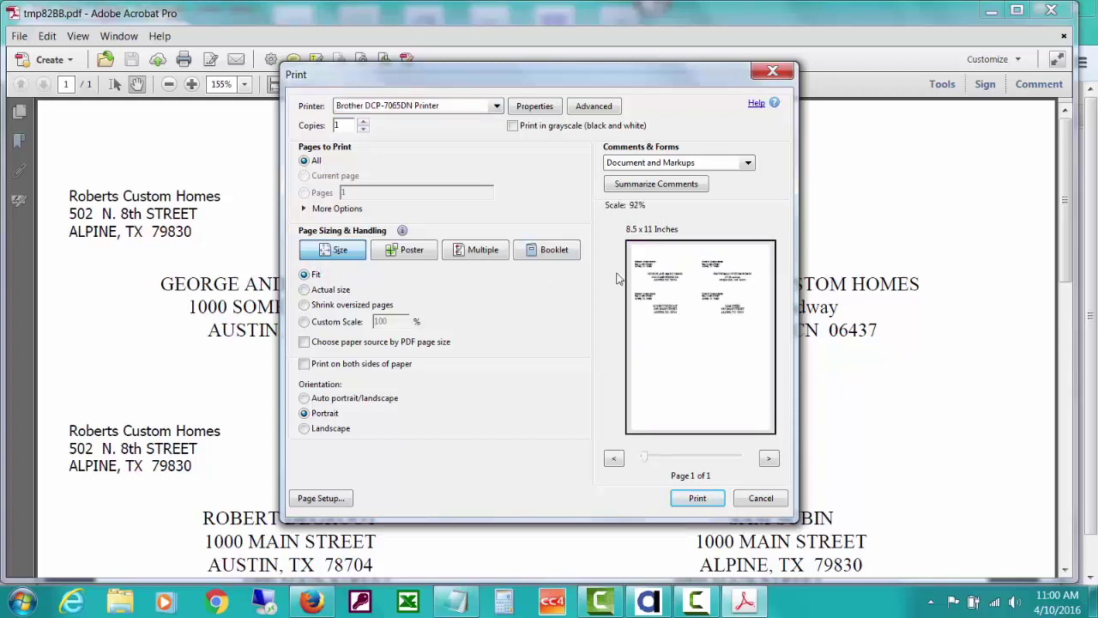
click(305, 290)
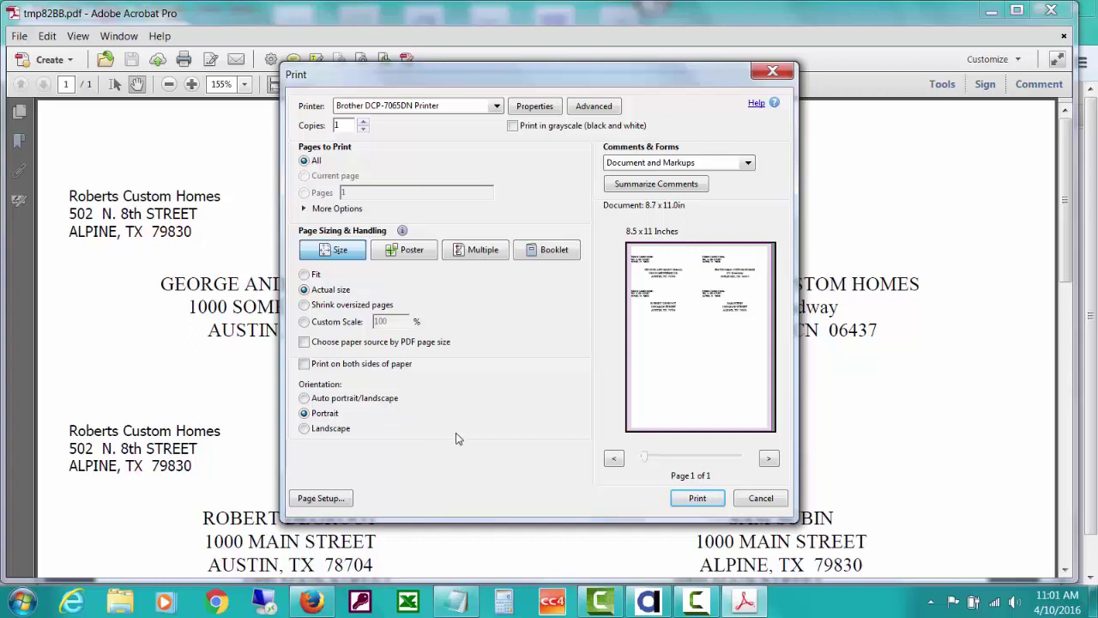
click(760, 498)
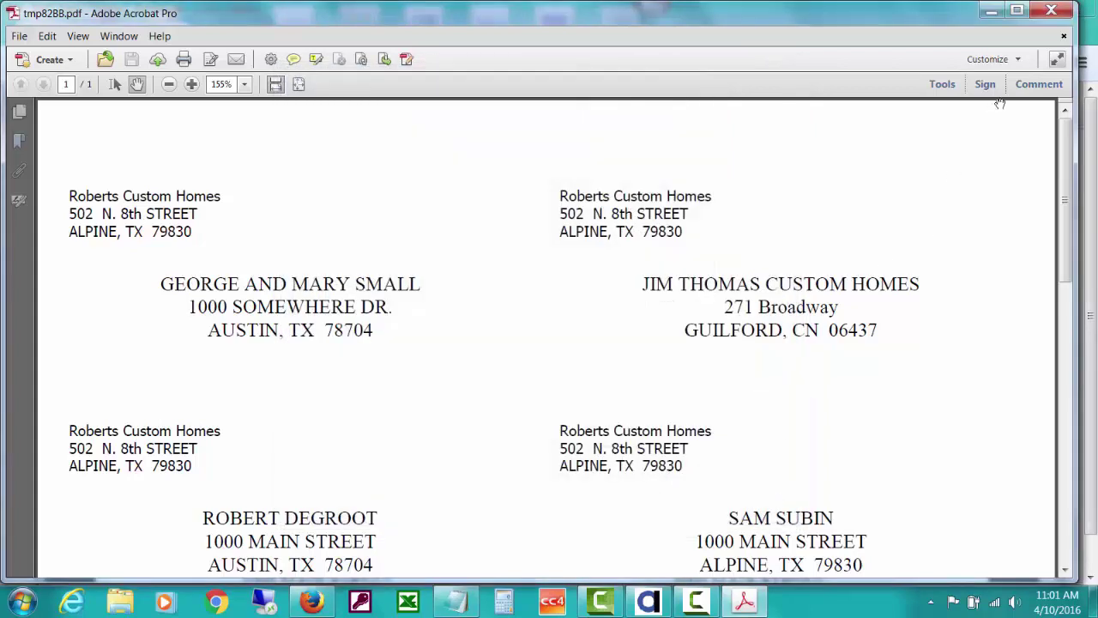
click(1056, 9)
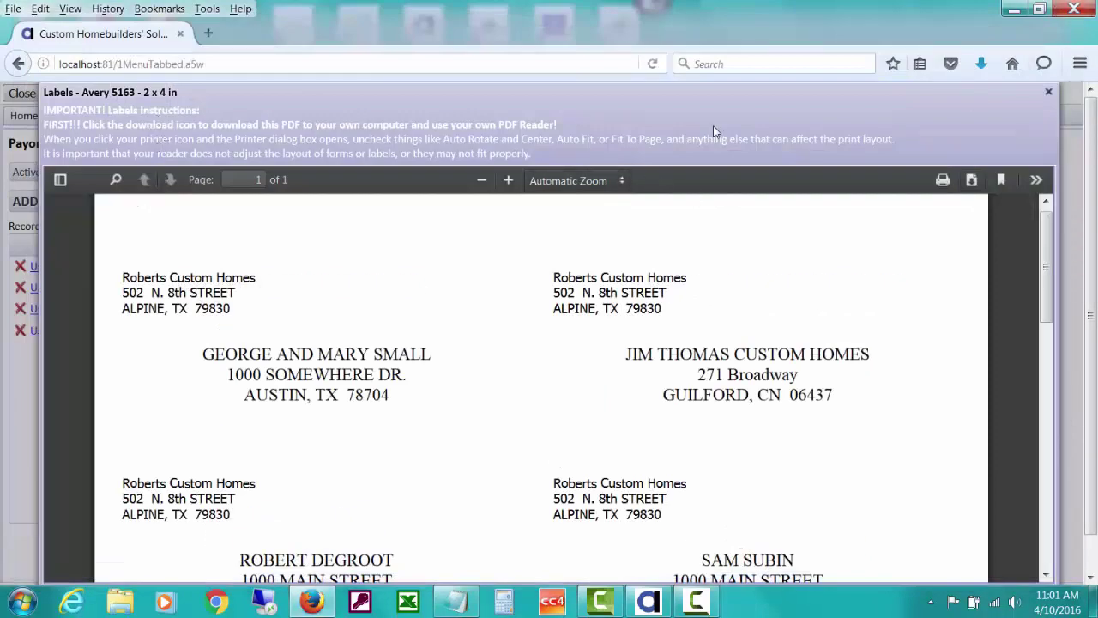
Close the mail labels, then generate and close the Avery 5266 name labels for the customers
click(1049, 91)
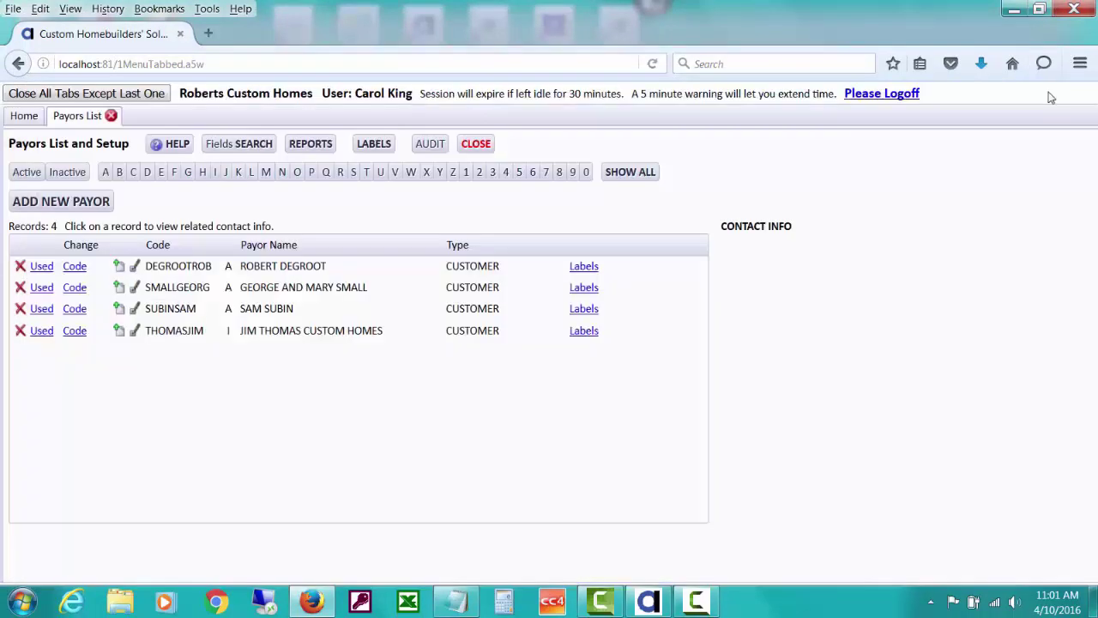
click(375, 144)
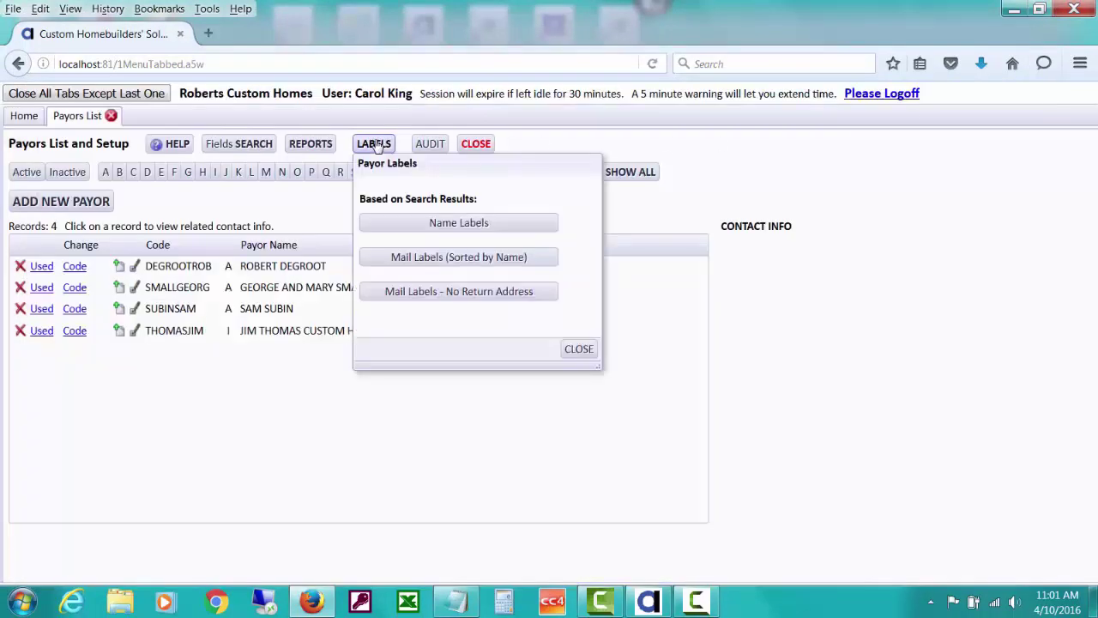
click(418, 224)
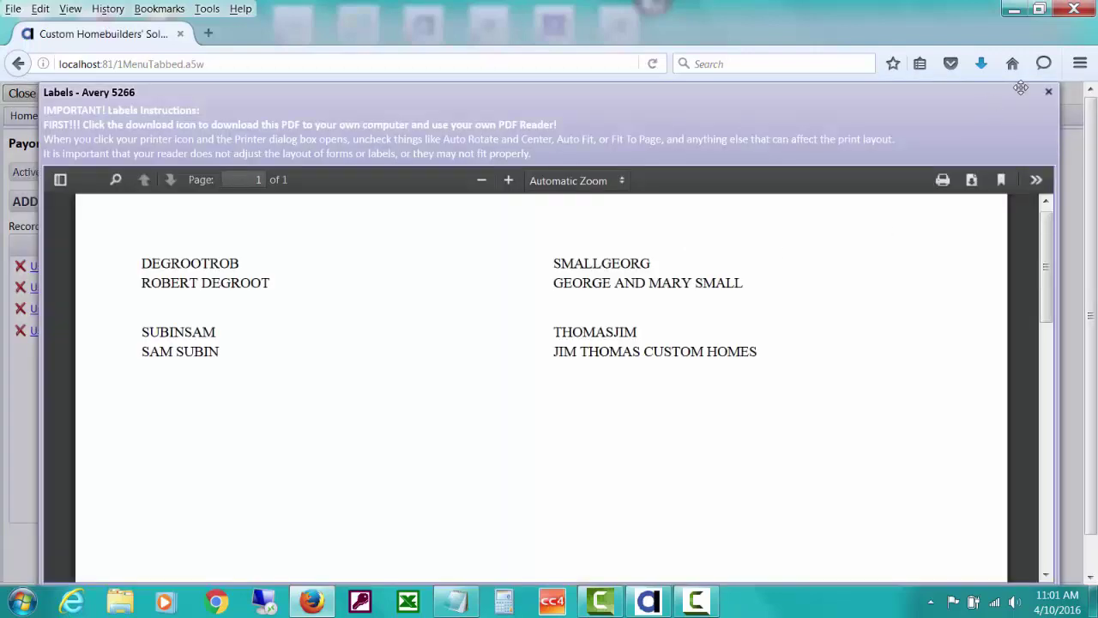
click(1049, 93)
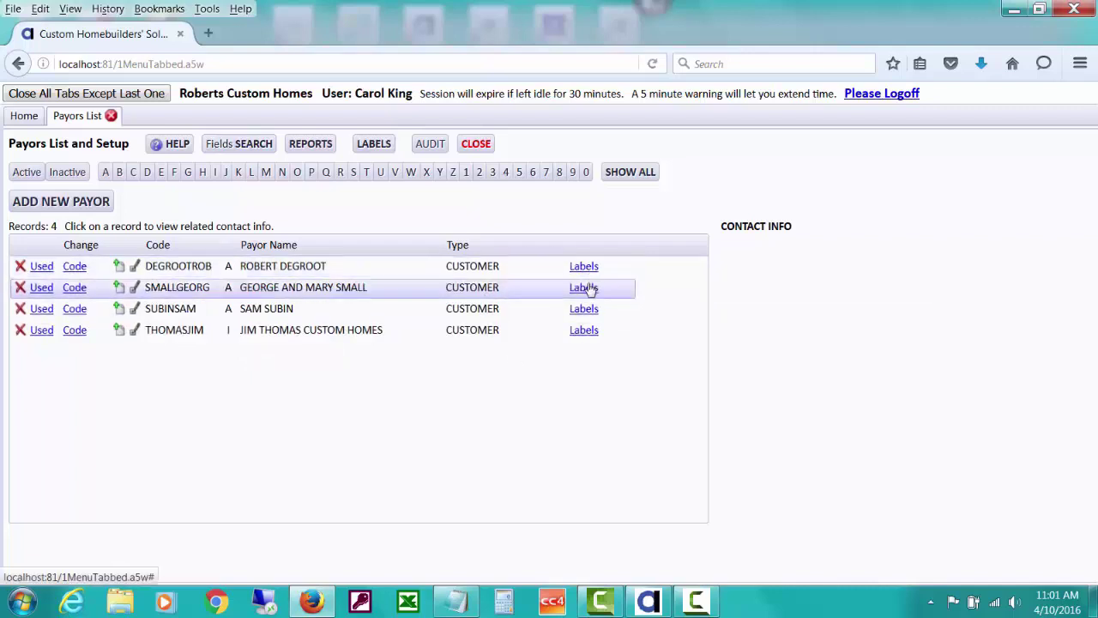
Preview the mail labels for one customer payor's row, then close the preview
click(588, 288)
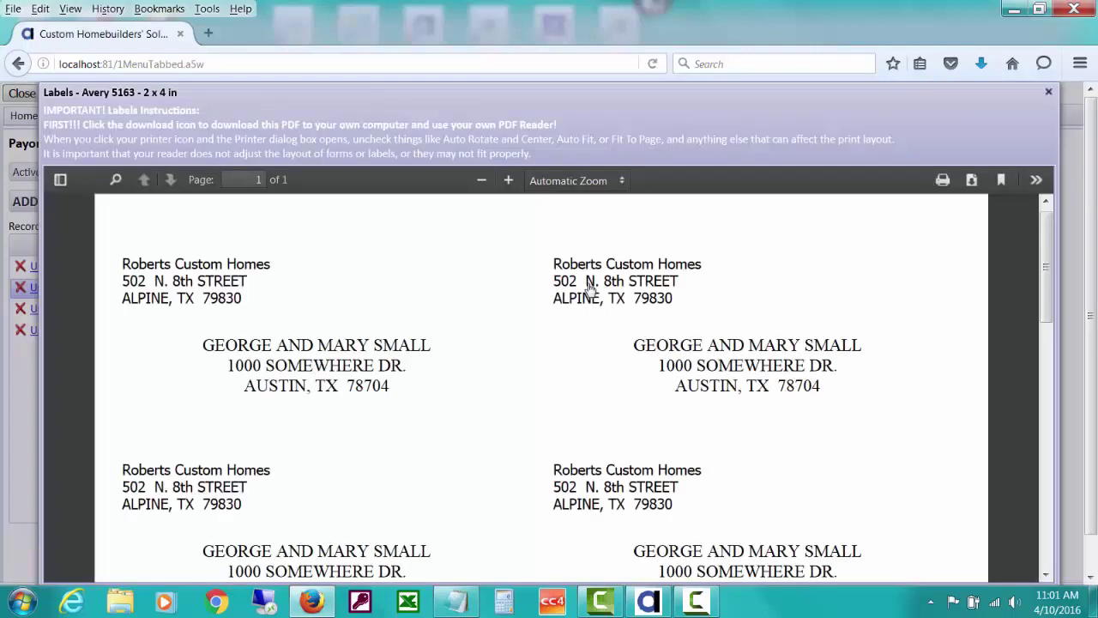
mouse_move(1050, 264)
mouse_down()
mouse_move(1040, 423)
mouse_move(1045, 277)
mouse_move(1036, 256)
mouse_up()
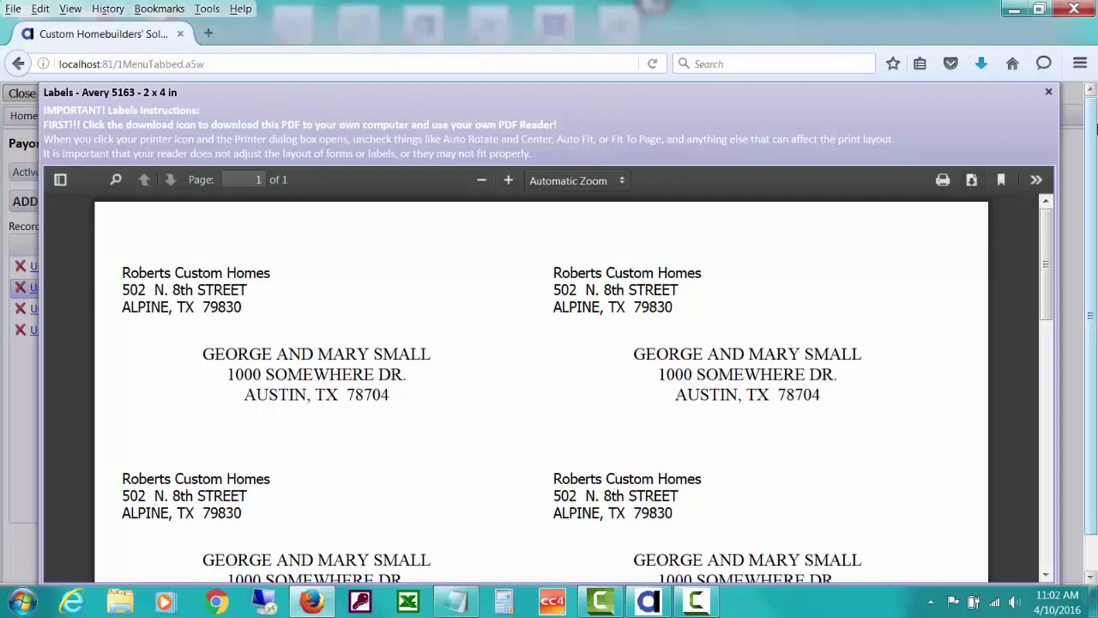
click(1048, 92)
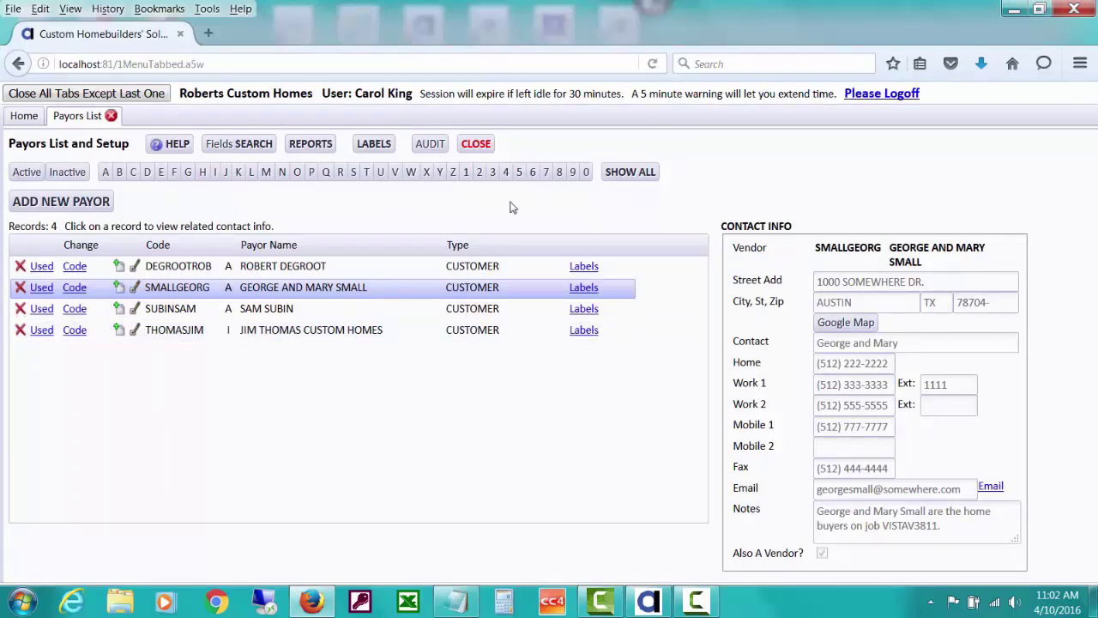
Clear the CUSTOMER search so all 13 payors list, and reopen Fields Search
click(254, 143)
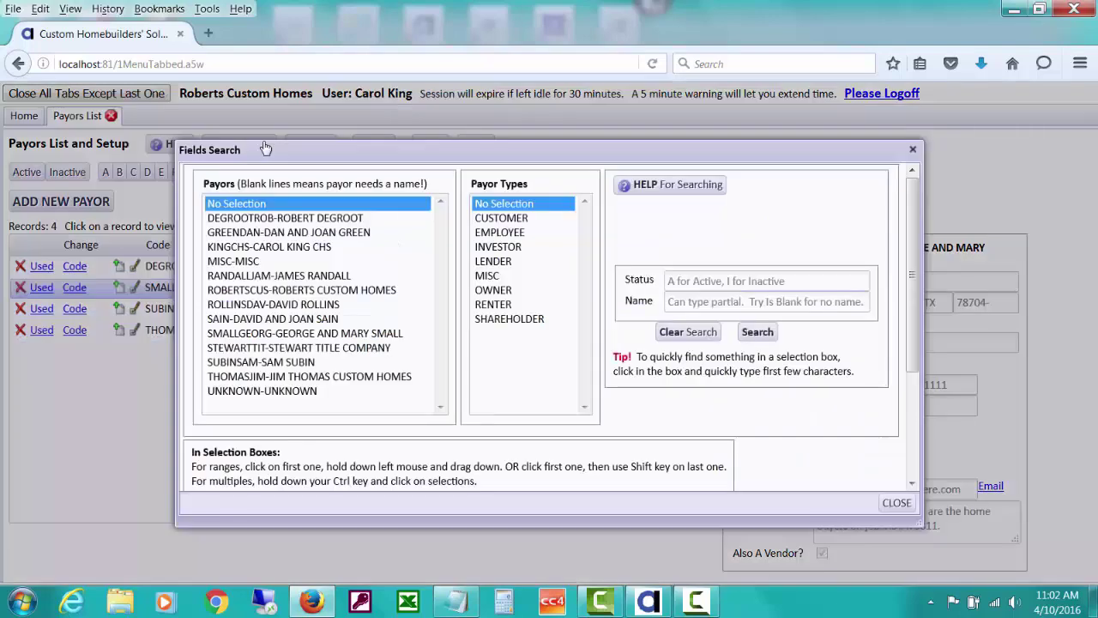
click(702, 334)
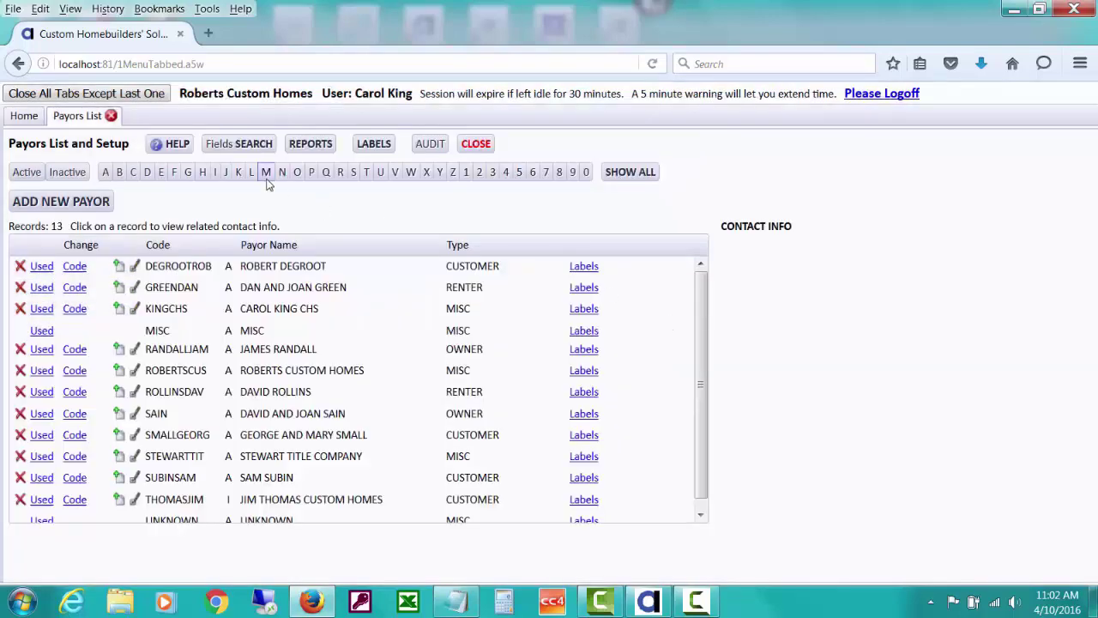
click(249, 144)
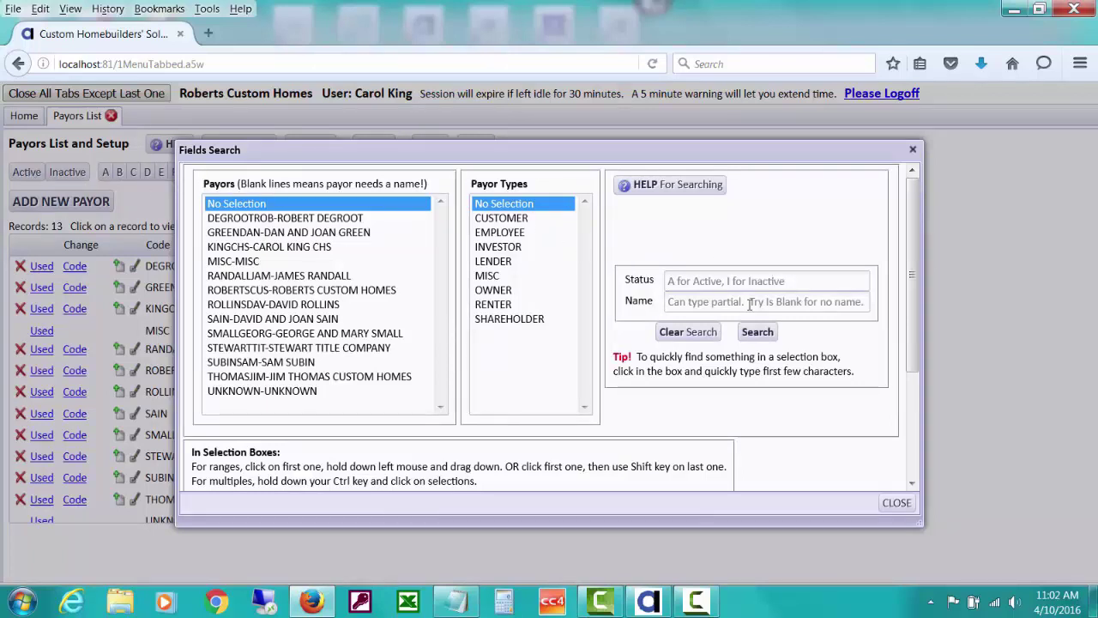
Search payor names for 'custom', leaving Roberts Custom Homes and Jim Thomas Custom Homes
drag(767, 151, 696, 538)
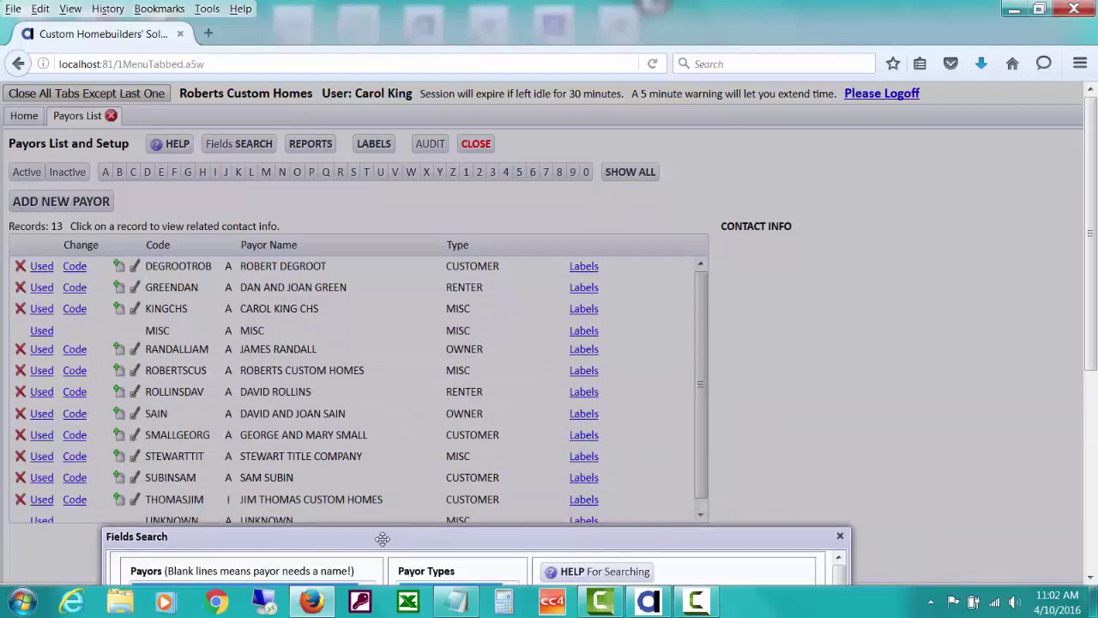
drag(380, 535, 393, 187)
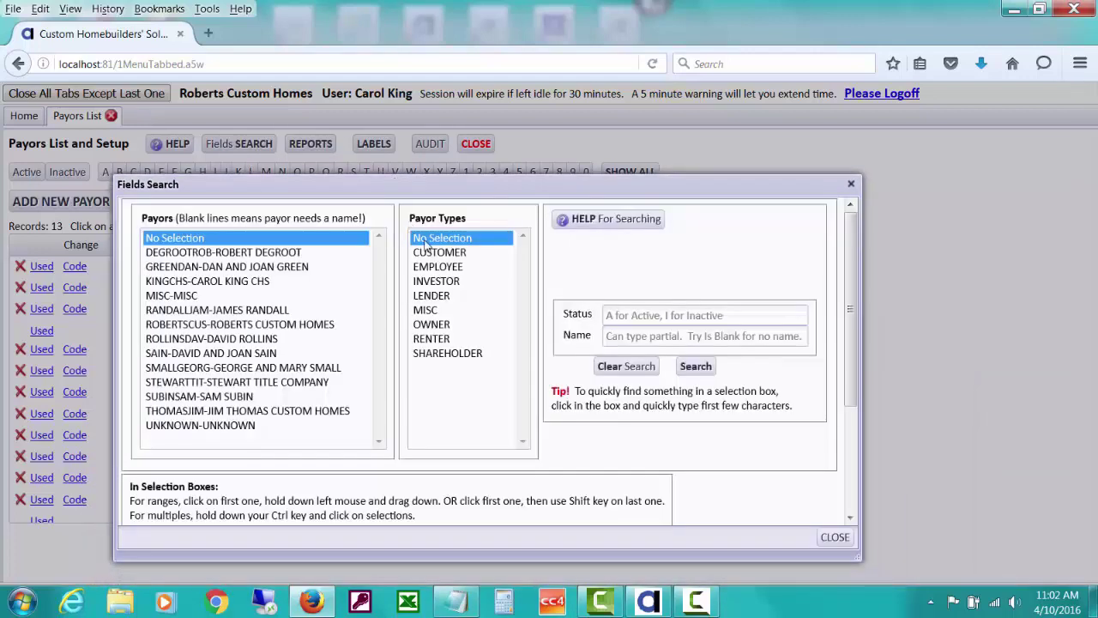
click(636, 336)
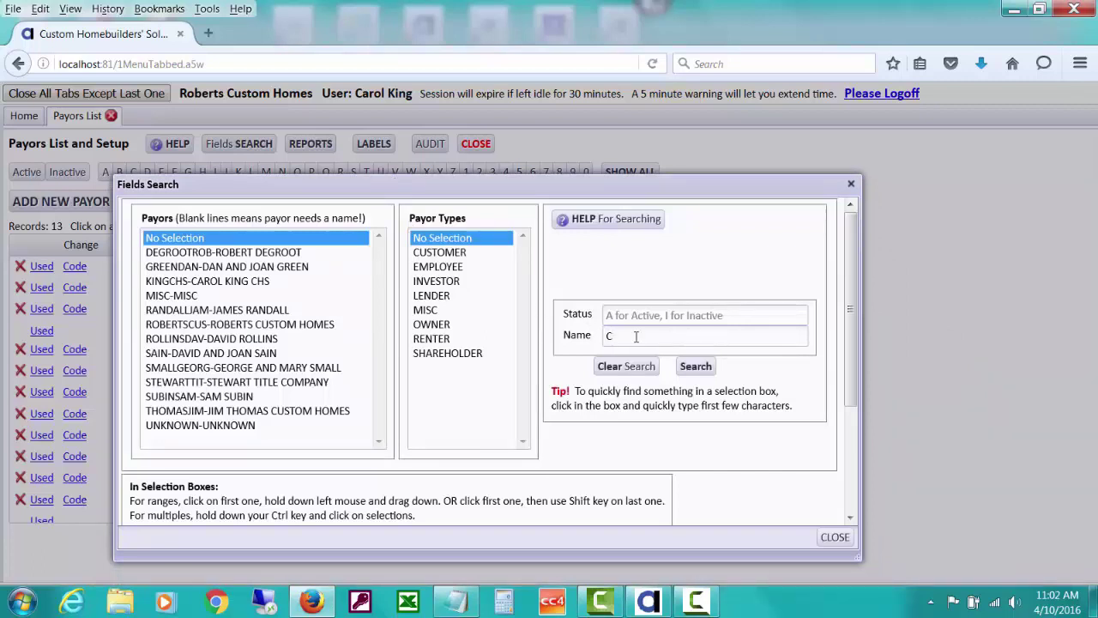
text(custom)
click(695, 366)
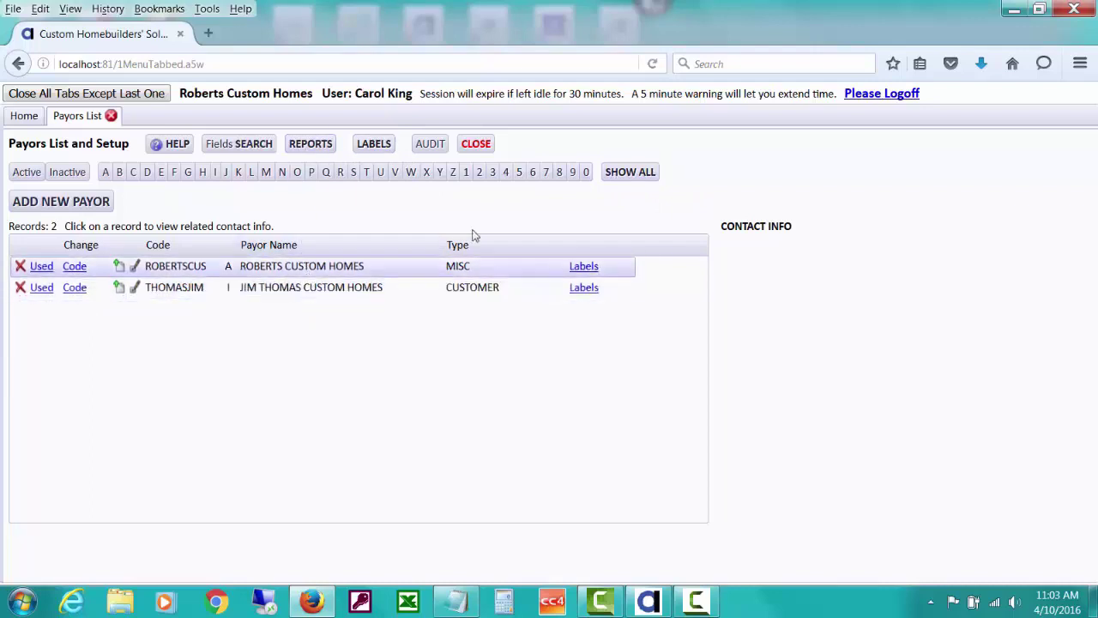
Show all 13 payors again and scroll the list down to the customer's row
click(625, 176)
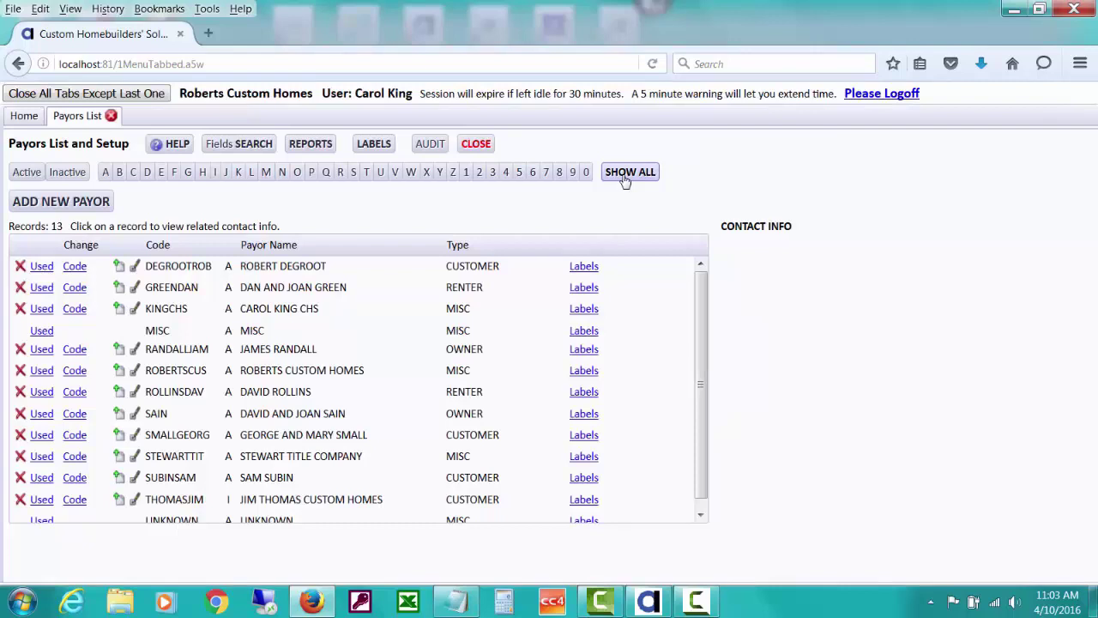
drag(701, 291, 702, 301)
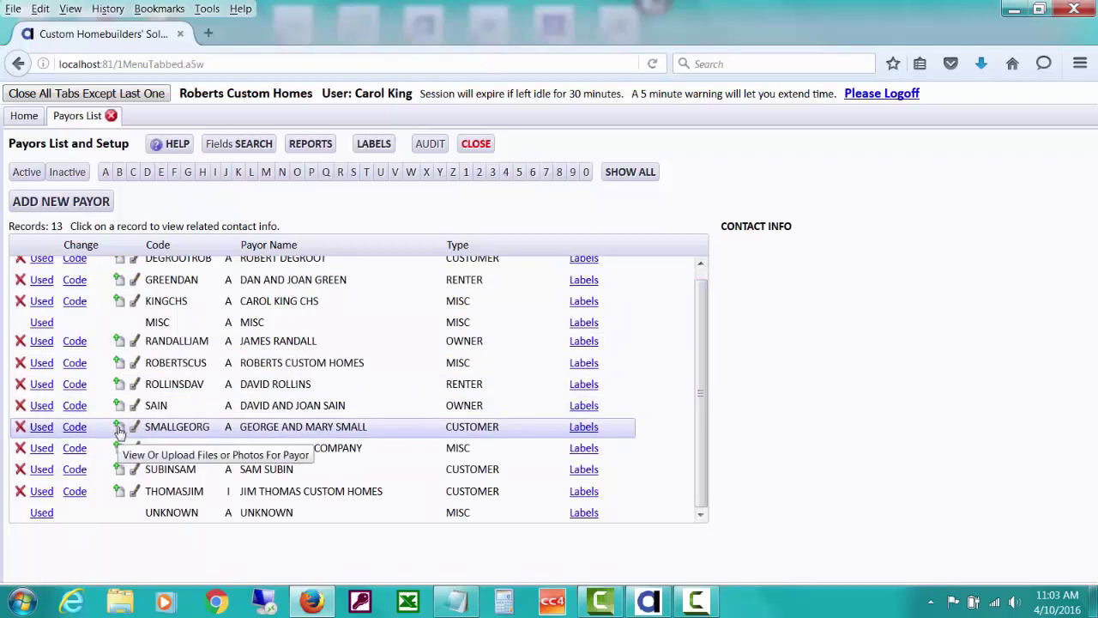
Open the customer's file cabinet and start an UPLOAD File or Photo
click(119, 431)
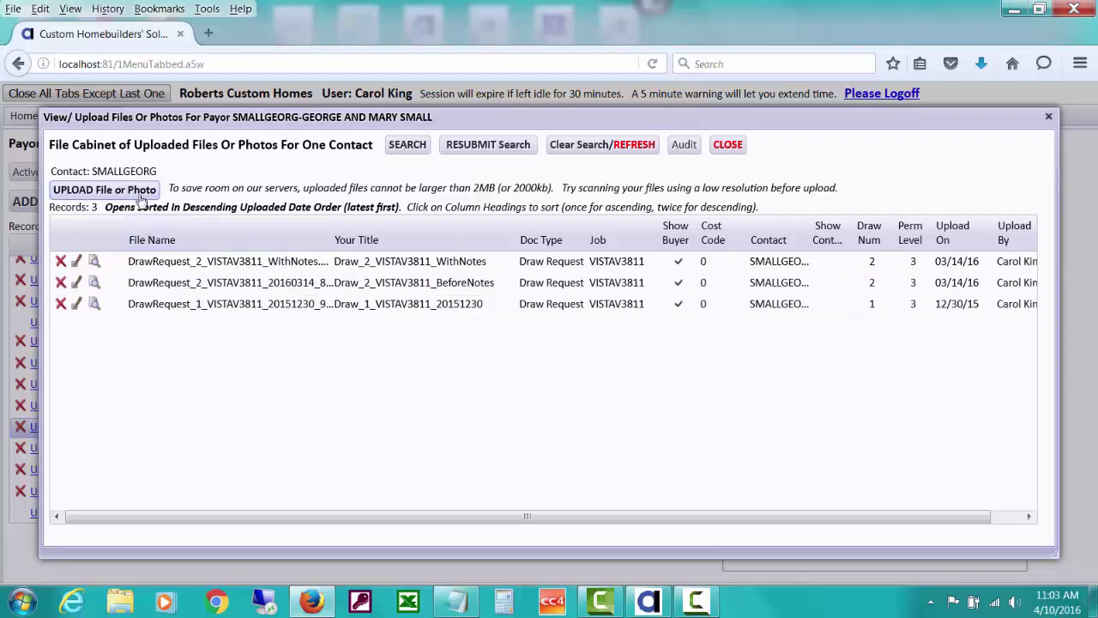
click(104, 190)
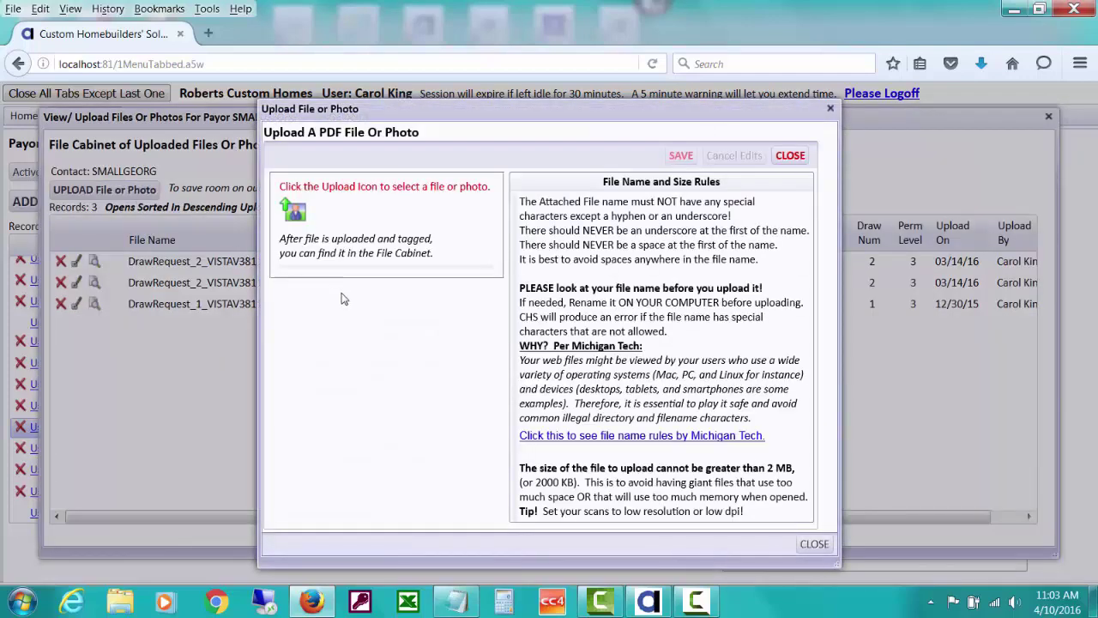
Browse to C:\Randall Builders and upload the SALES_CONTRACT_TAB 1.1 Fixed Price - Owner Property PDF
click(296, 213)
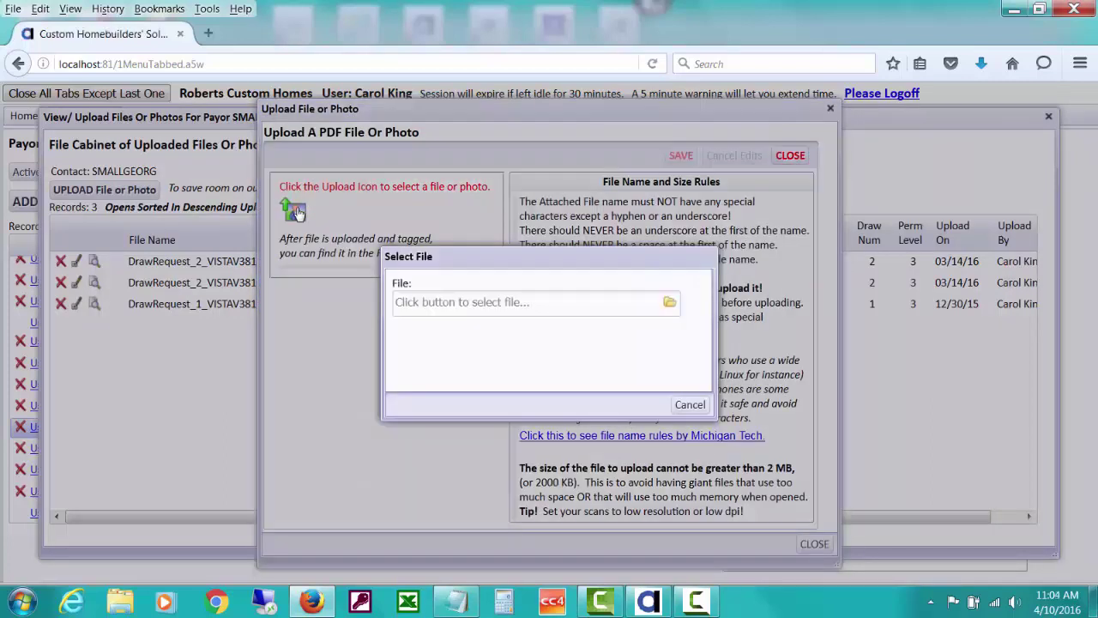
click(670, 303)
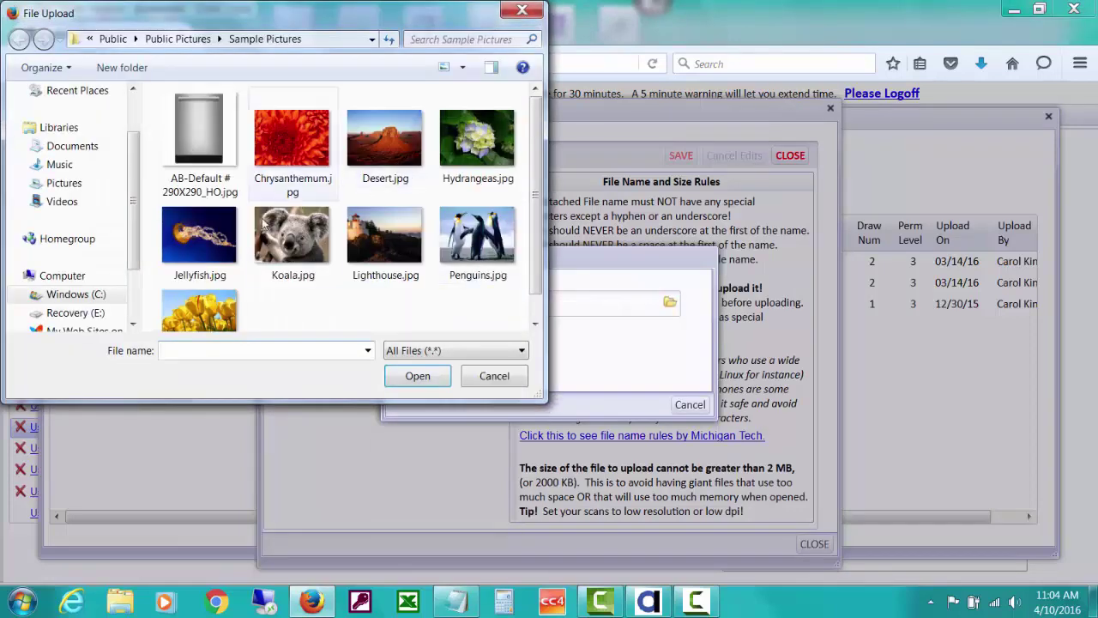
click(75, 295)
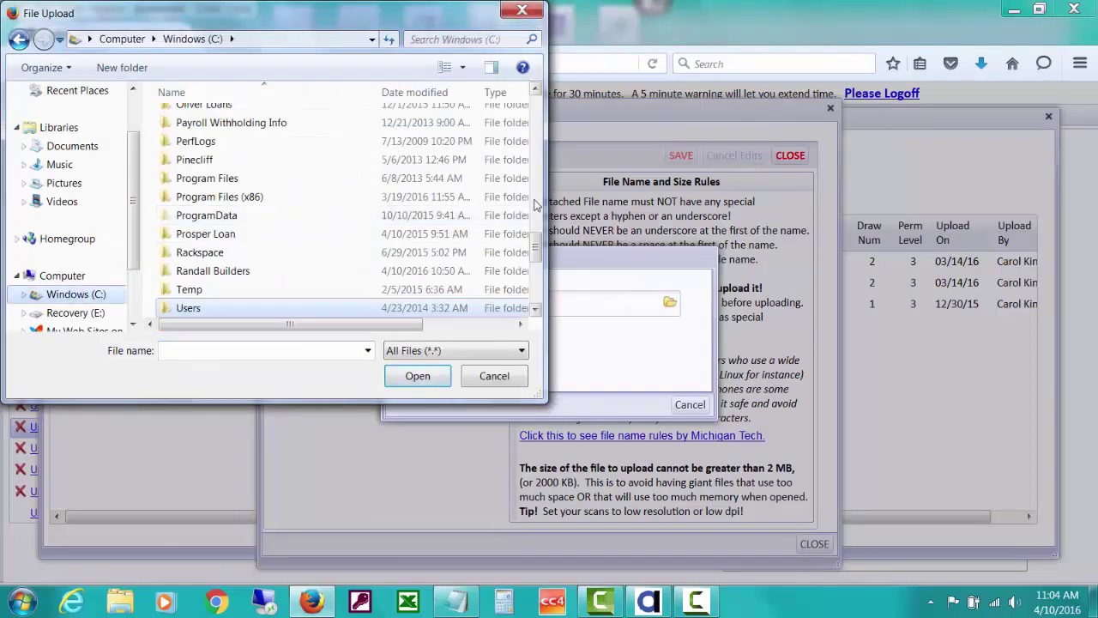
scroll(535, 245, down, 2)
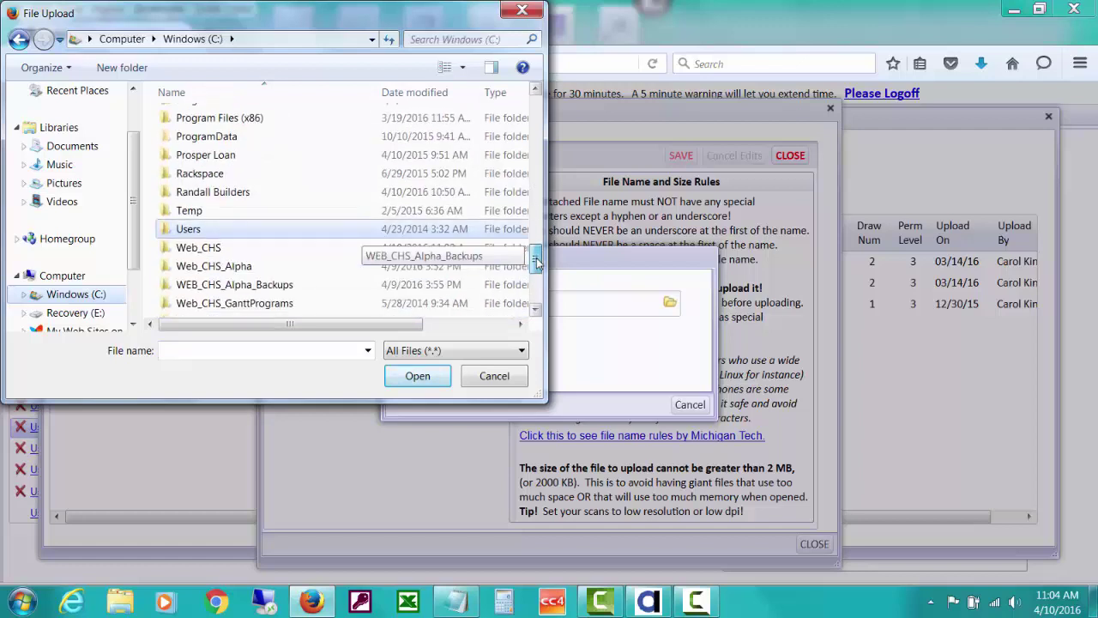
double_click(303, 198)
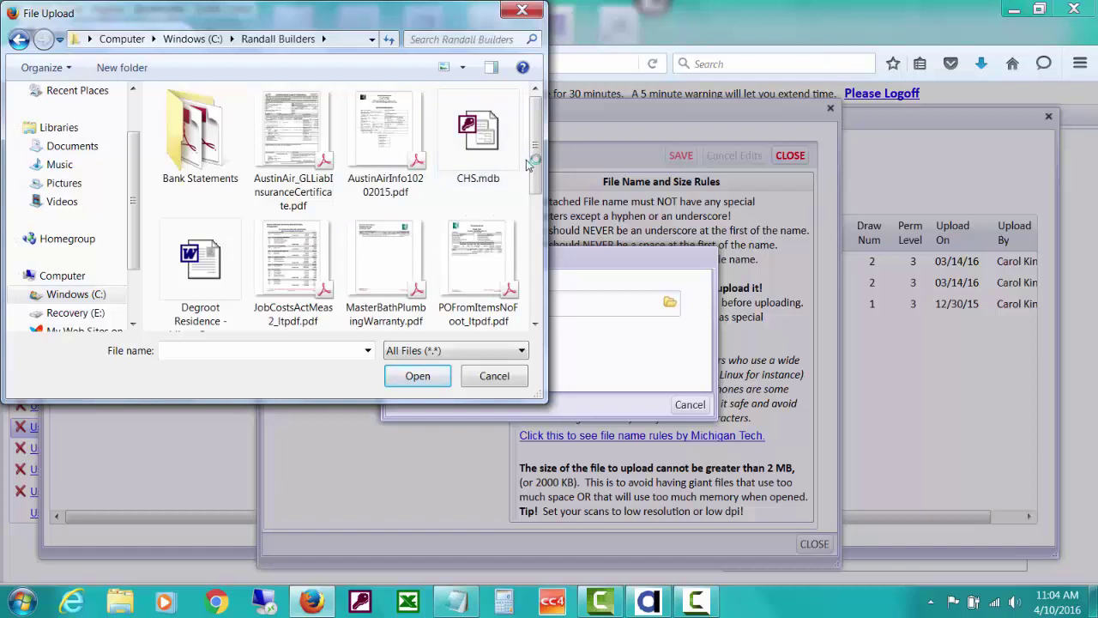
drag(538, 156, 538, 244)
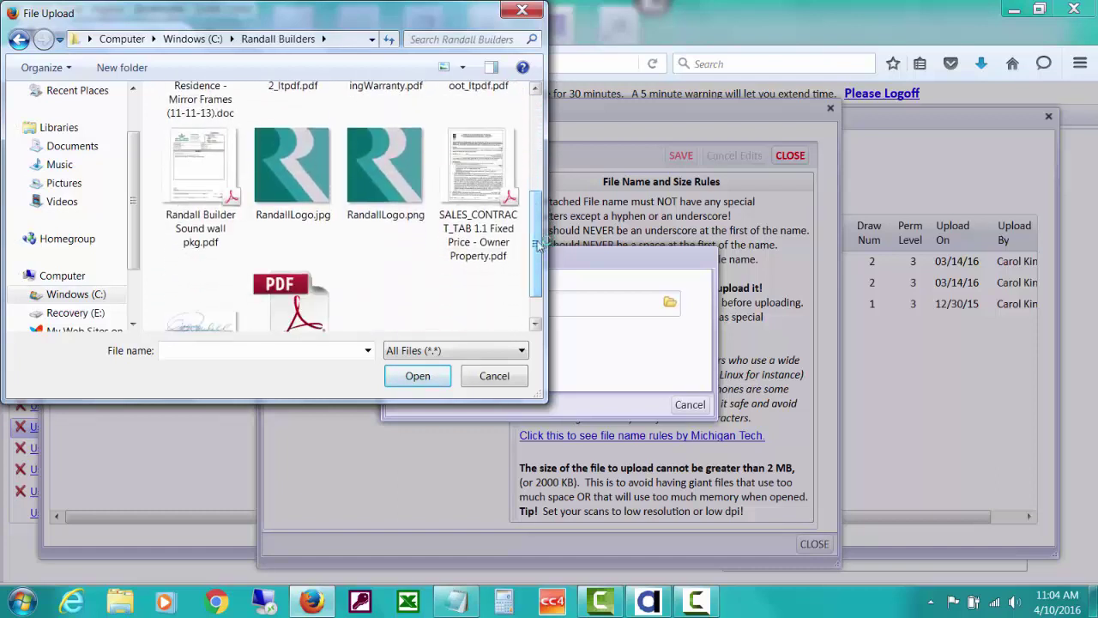
double_click(493, 190)
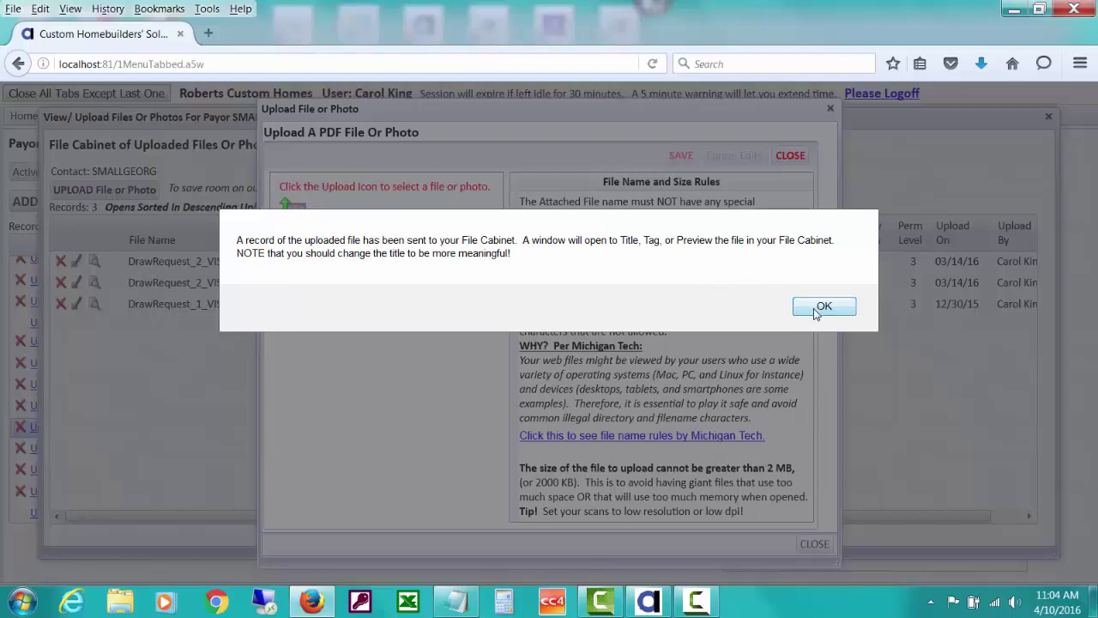
click(819, 308)
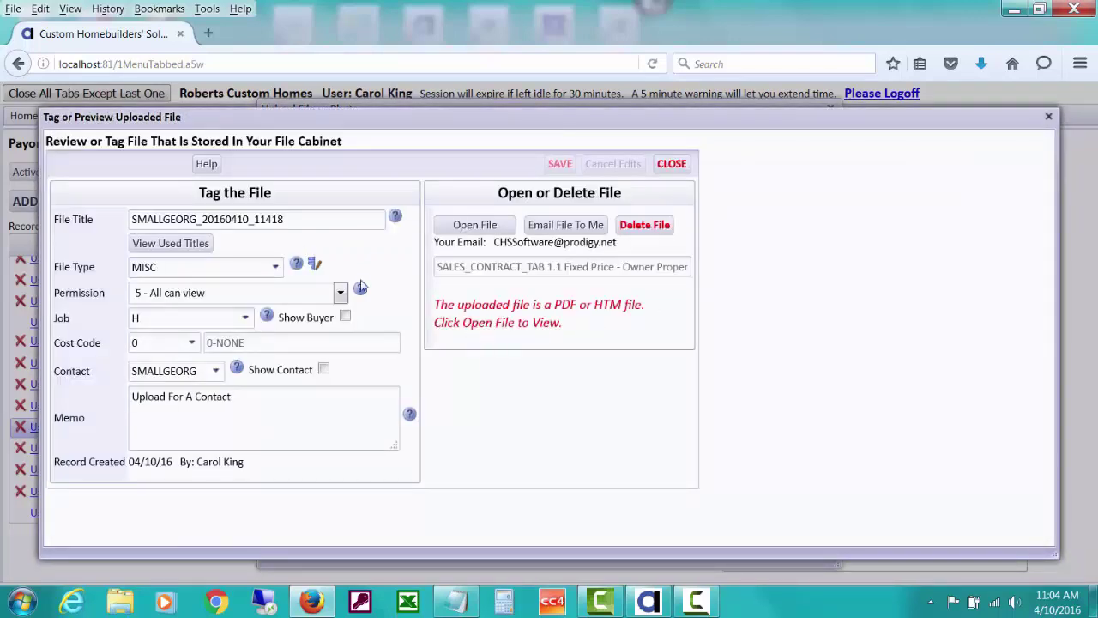
Edit the file title to end in SalesContract and set File Type to Contract
double_click(200, 220)
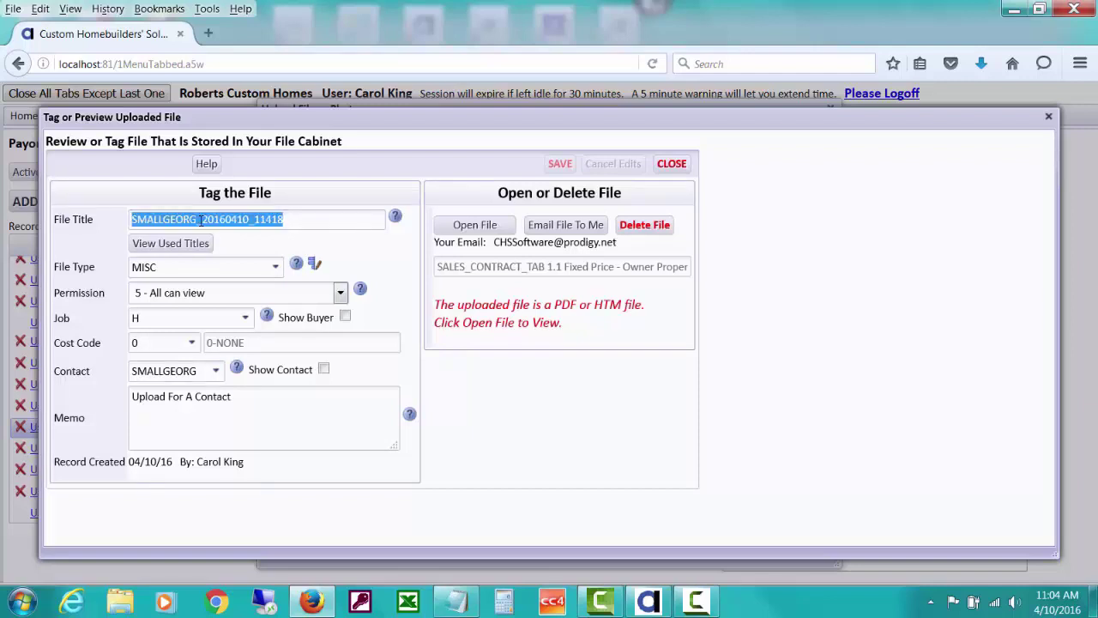
drag(200, 221, 348, 223)
text(SalesContract)
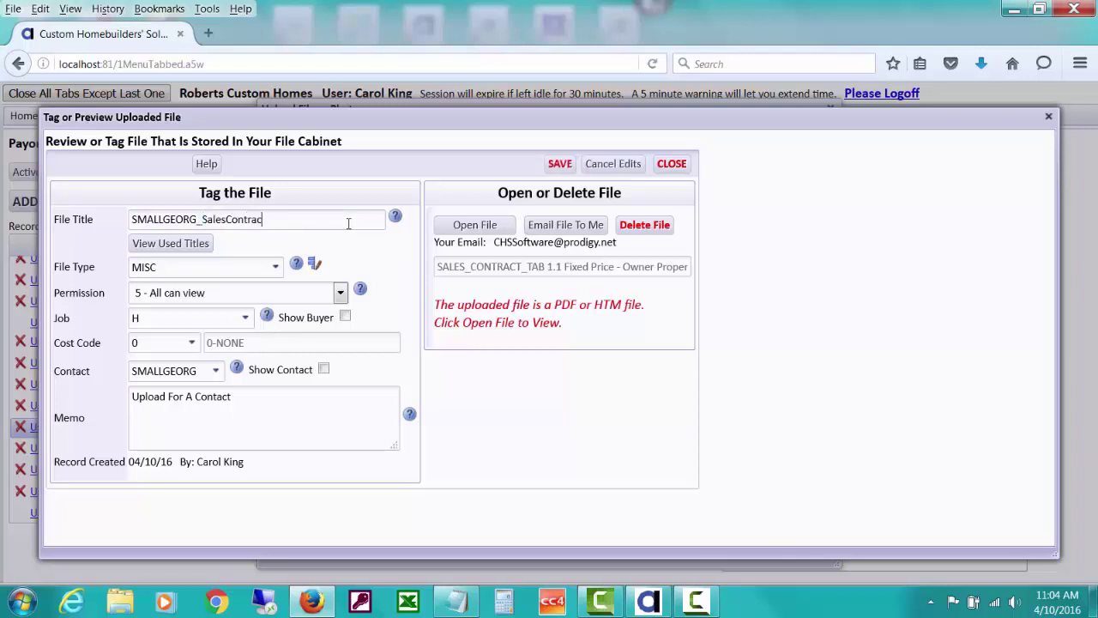
click(276, 268)
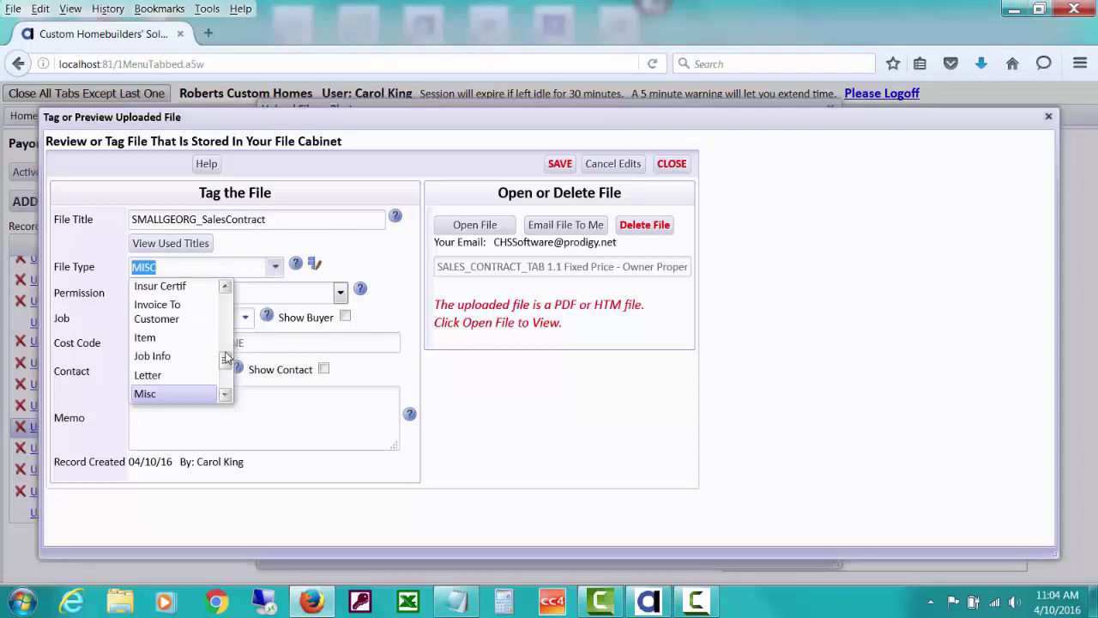
drag(225, 364, 222, 327)
click(153, 335)
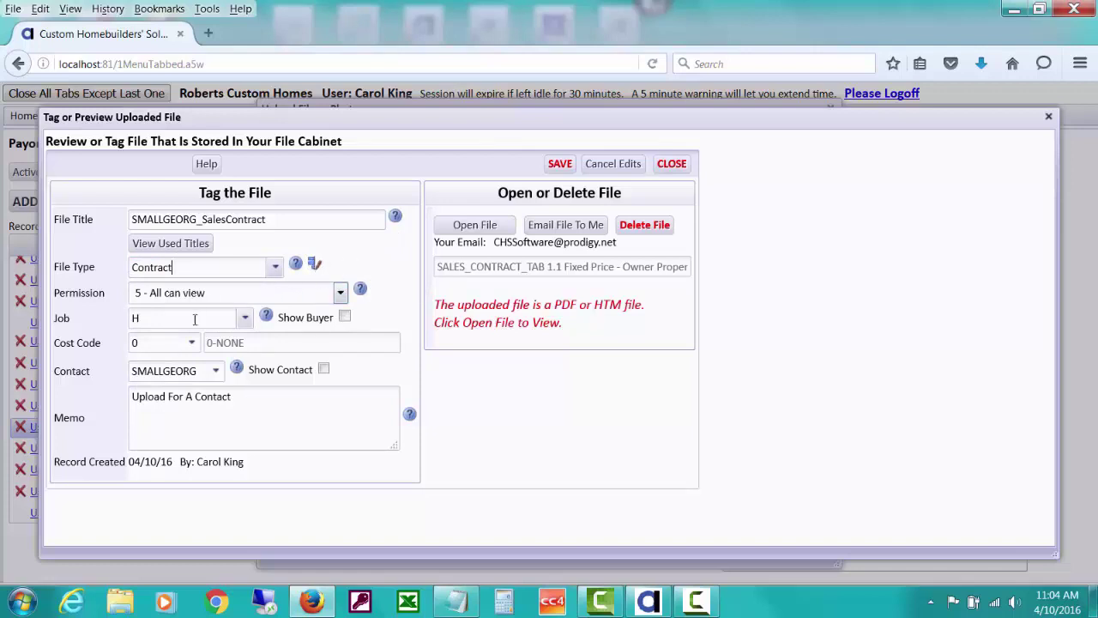
Set permission to 3 - Mgr Controller Bookkeeper and assign job VISTAV3811
click(341, 293)
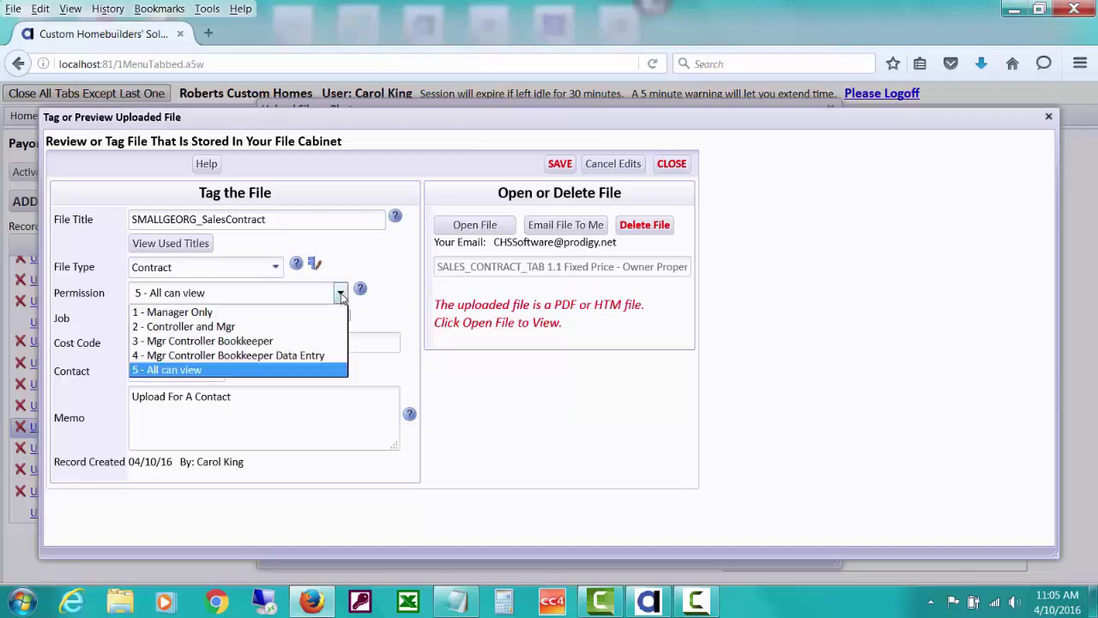
click(289, 341)
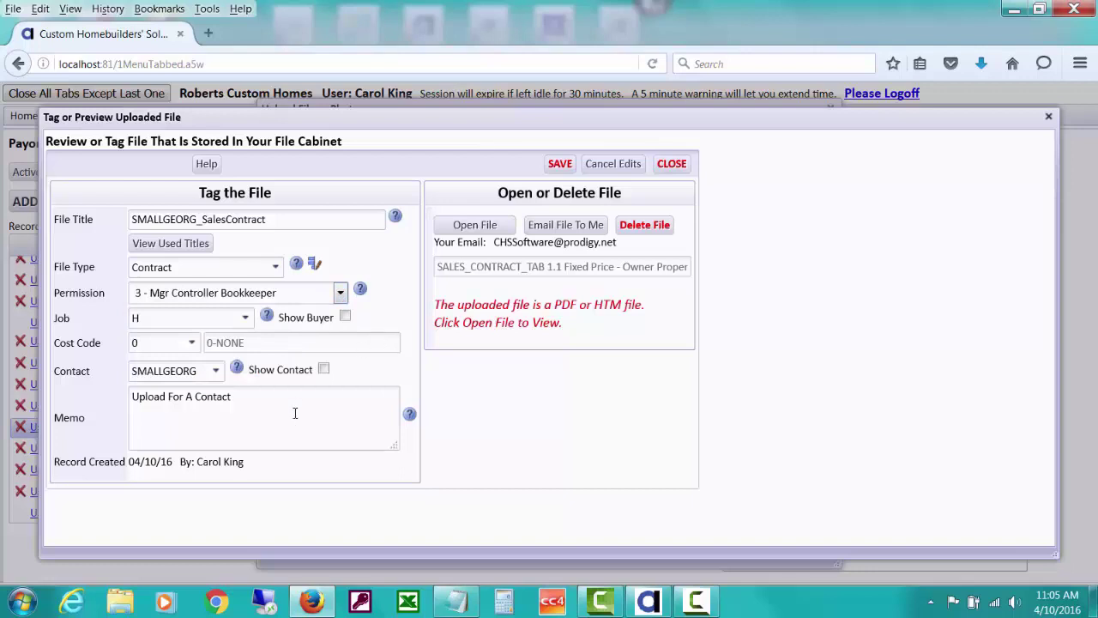
click(249, 320)
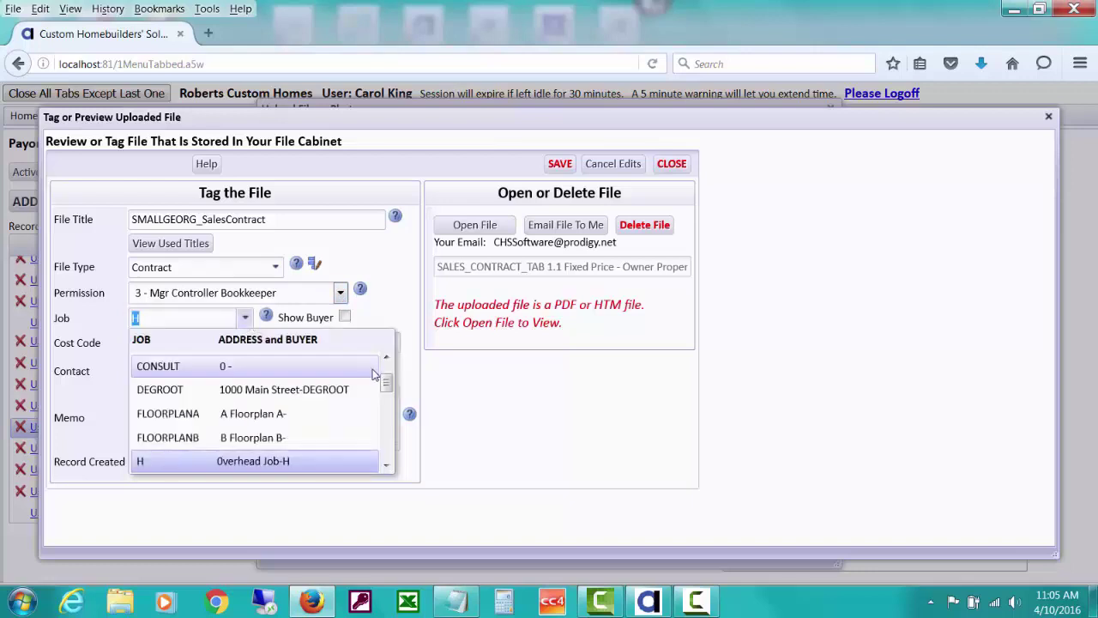
drag(383, 385, 390, 449)
click(348, 414)
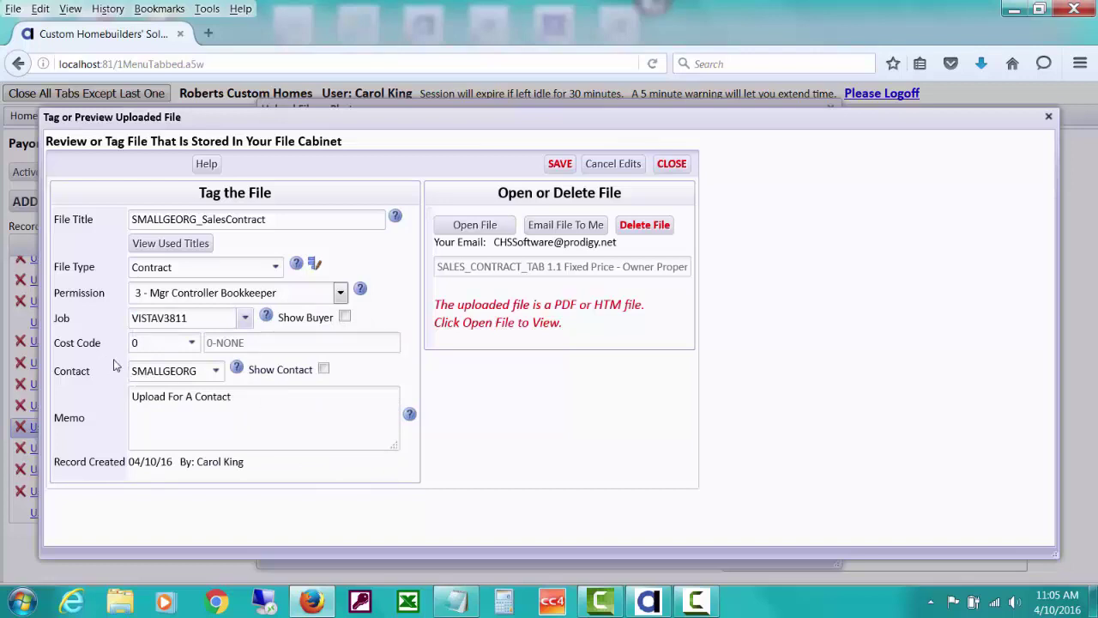
Replace the memo with a sales-contract note naming the customers and save the tags
click(246, 398)
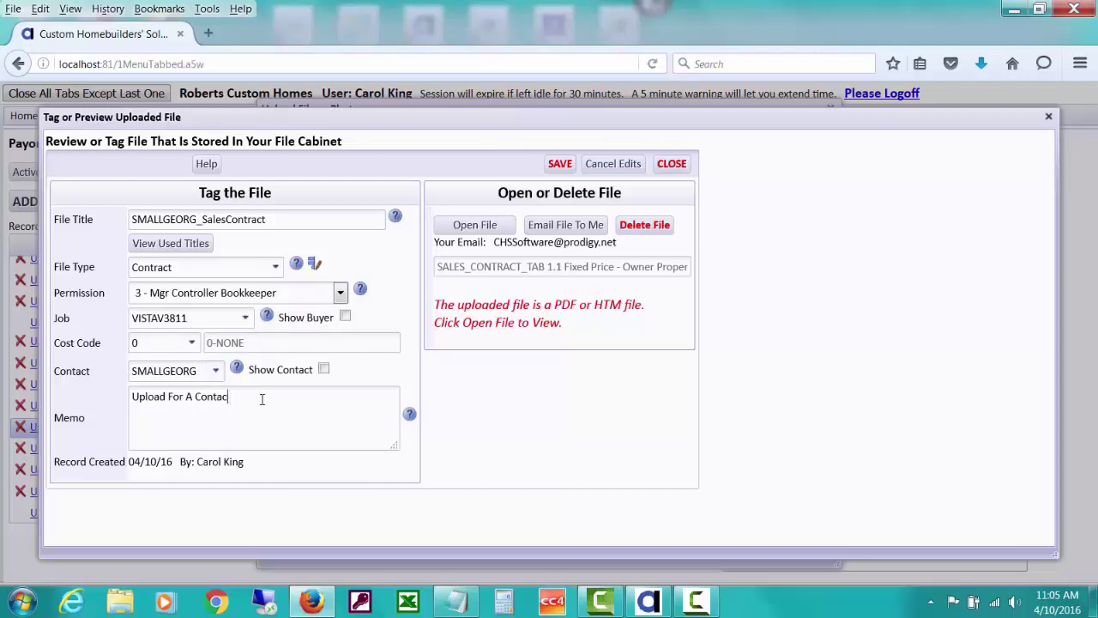
key(BackSpace)
key(BackSpace)
key(BackSpace)
key(BackSpace)
key(BackSpace)
key(BackSpace)
key(BackSpace)
key(BackSpace)
key(BackSpace)
key(BackSpace)
key(BackSpace)
key(BackSpace)
text(Sales Contract)
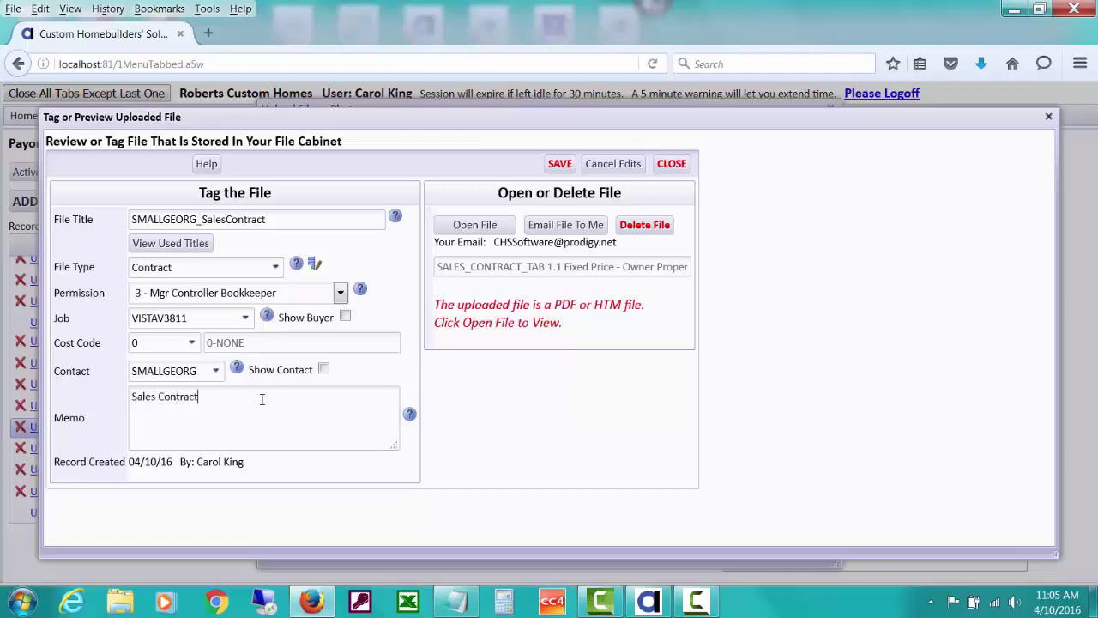
click(559, 166)
Preview the uploaded contract PDF in a browser tab, then close it and the tagging window
click(484, 224)
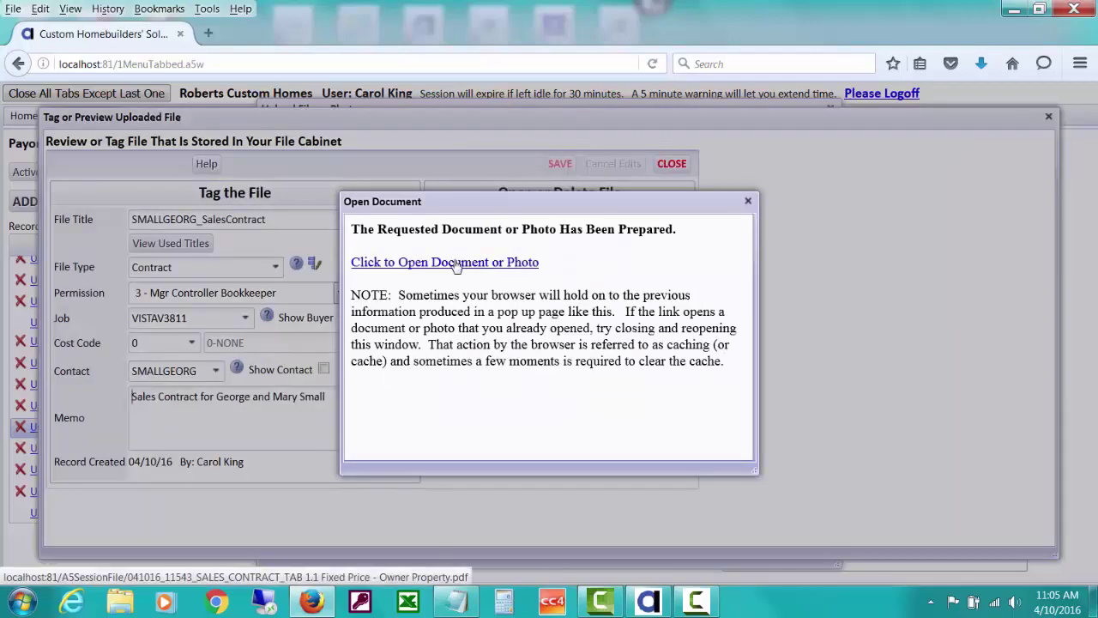
click(455, 263)
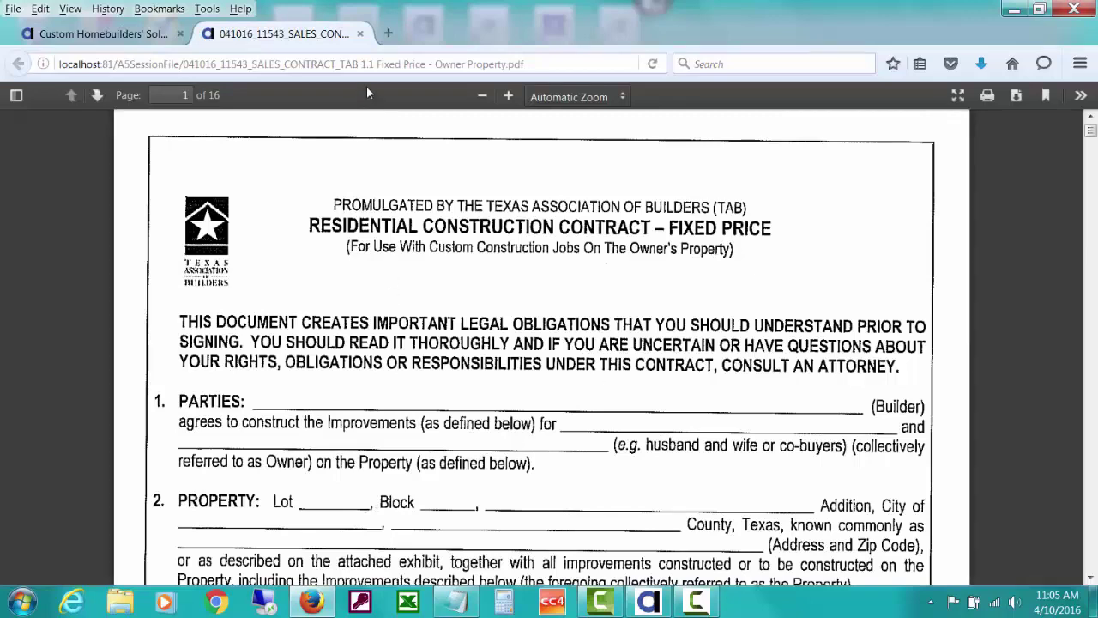
click(360, 35)
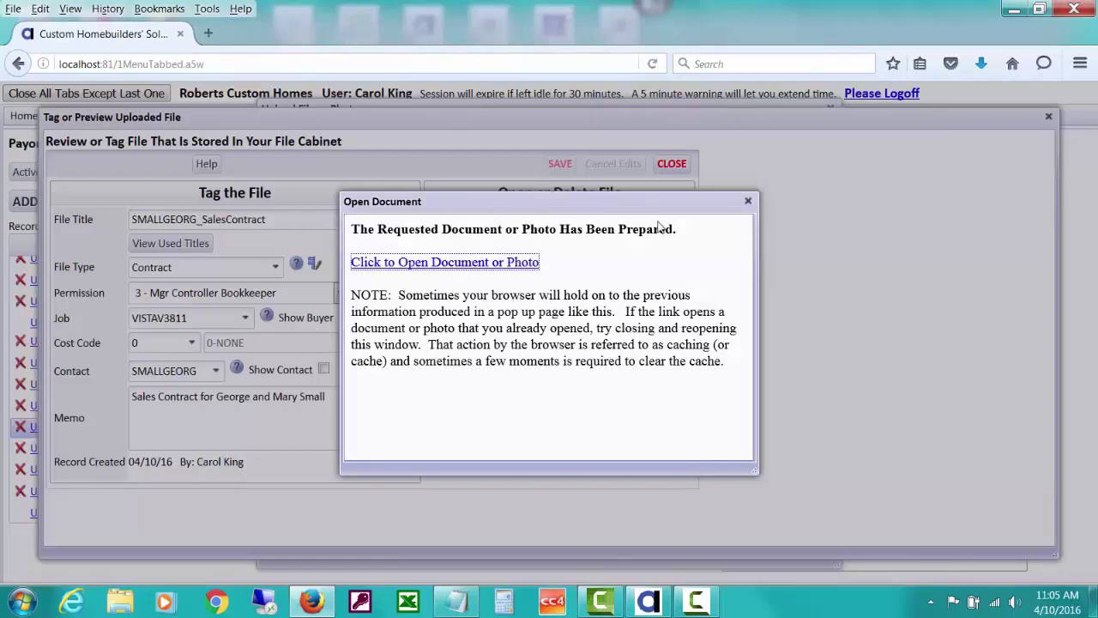
click(750, 201)
click(674, 165)
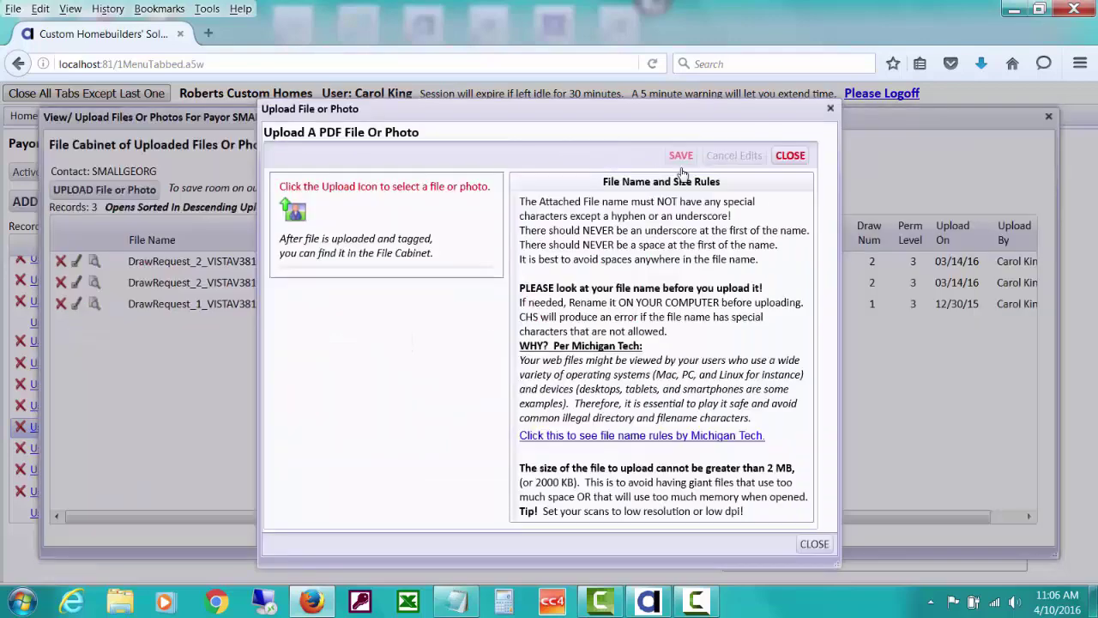
Search the file cabinet for doc type Contract, listing only the SALES_CONTRACT_TAB 1.1 file
click(794, 157)
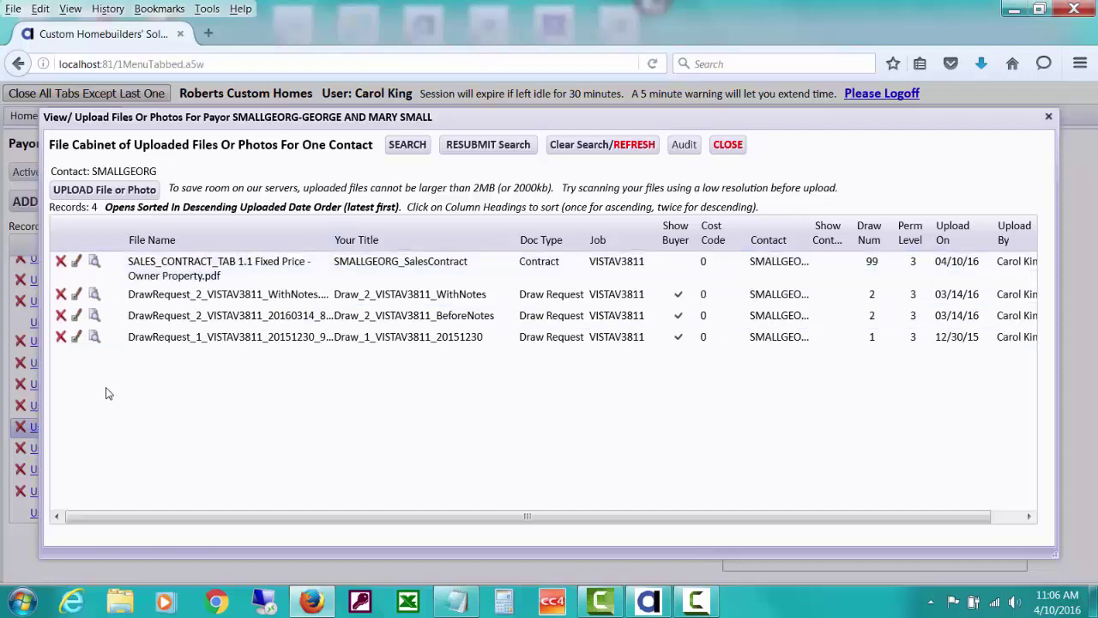
click(408, 143)
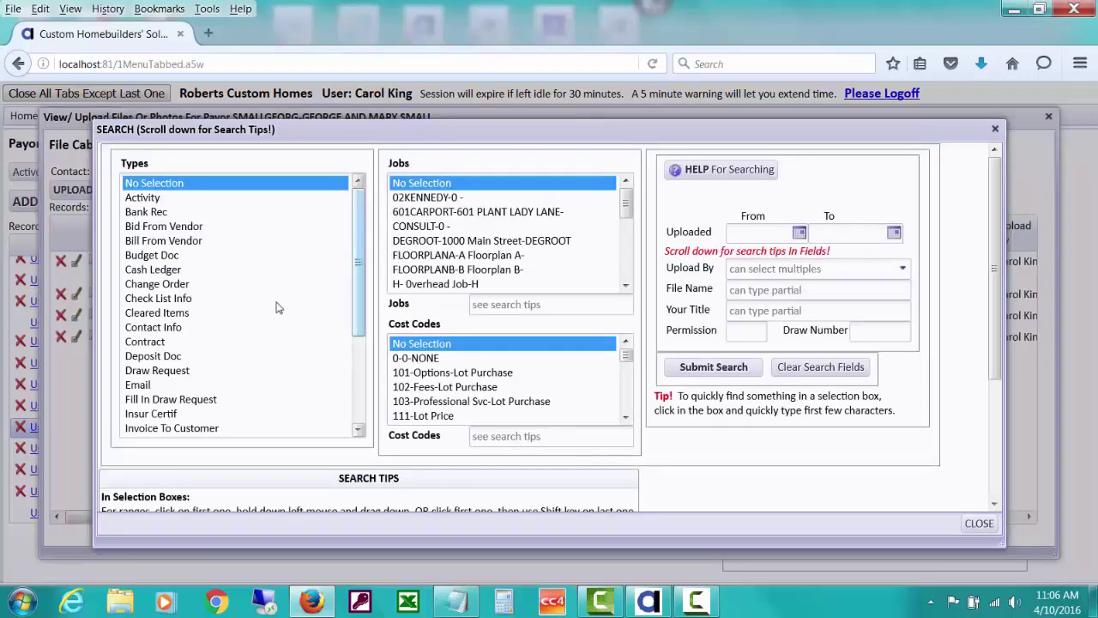
click(244, 342)
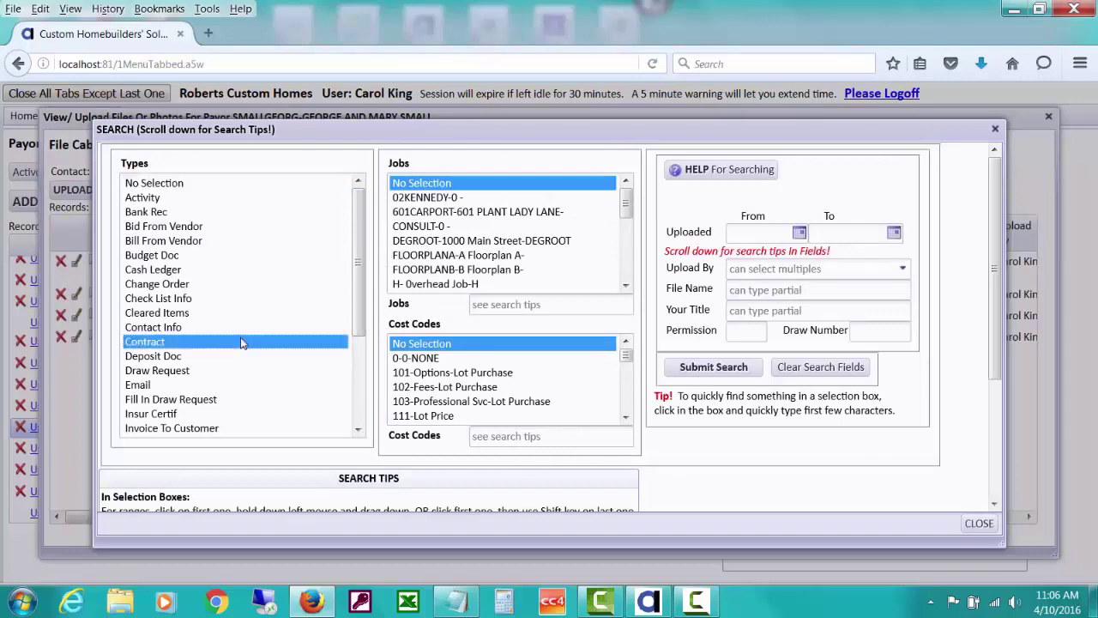
click(704, 371)
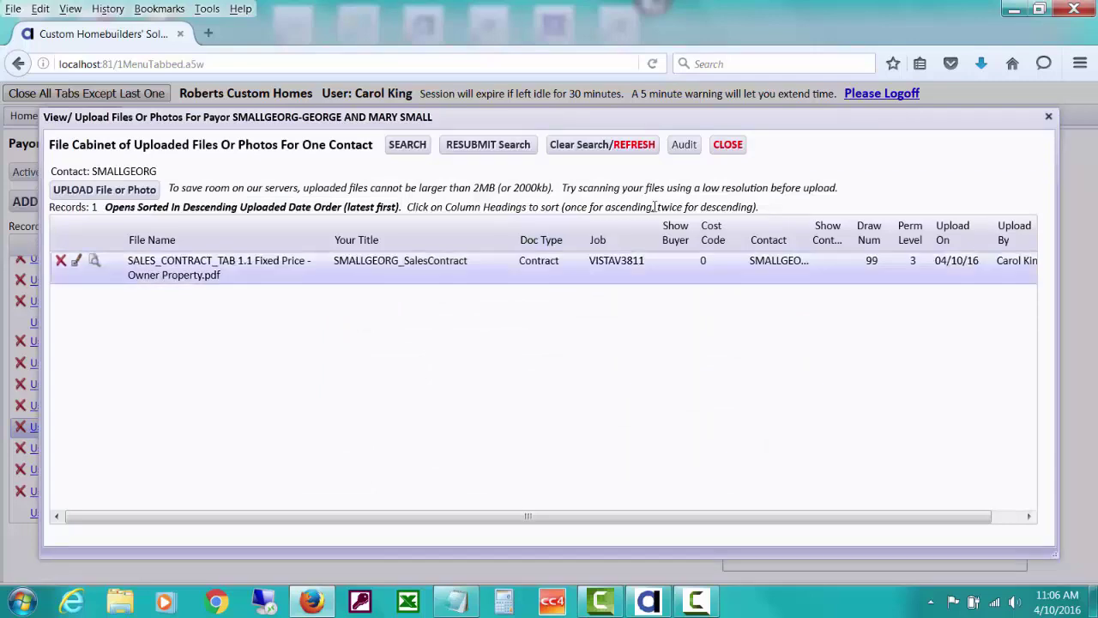
click(726, 146)
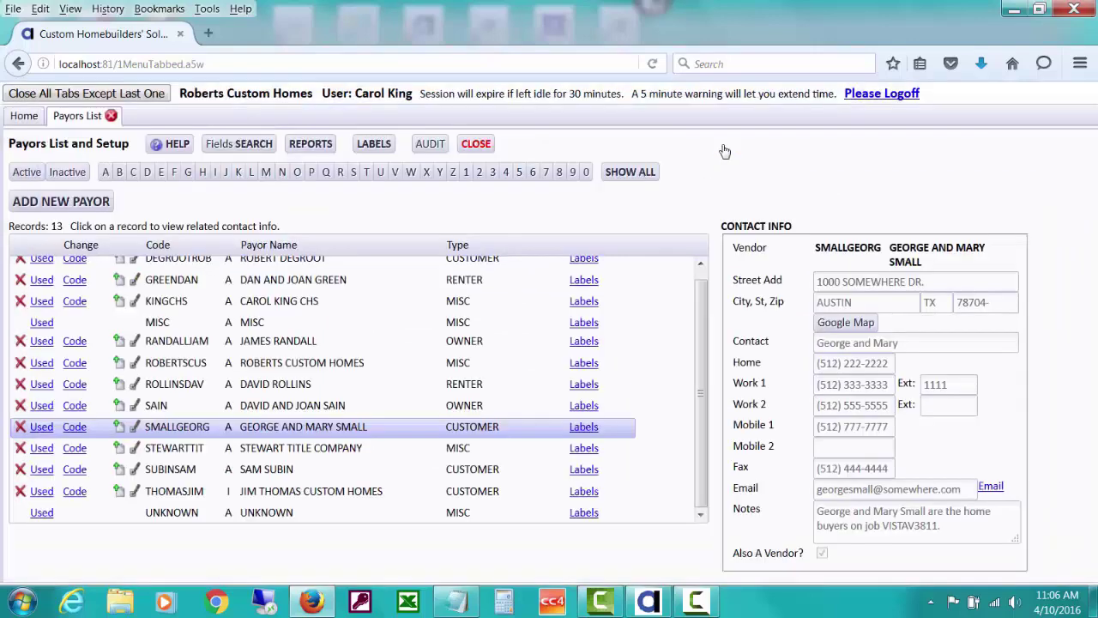